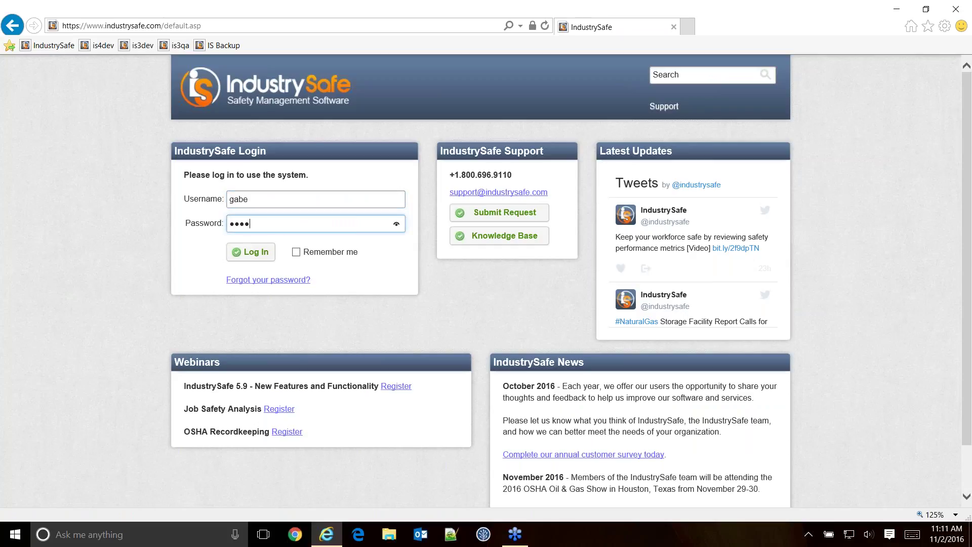
# Log in and close the IndustrySafe Customer Survey popup.
pyautogui.press('Return')
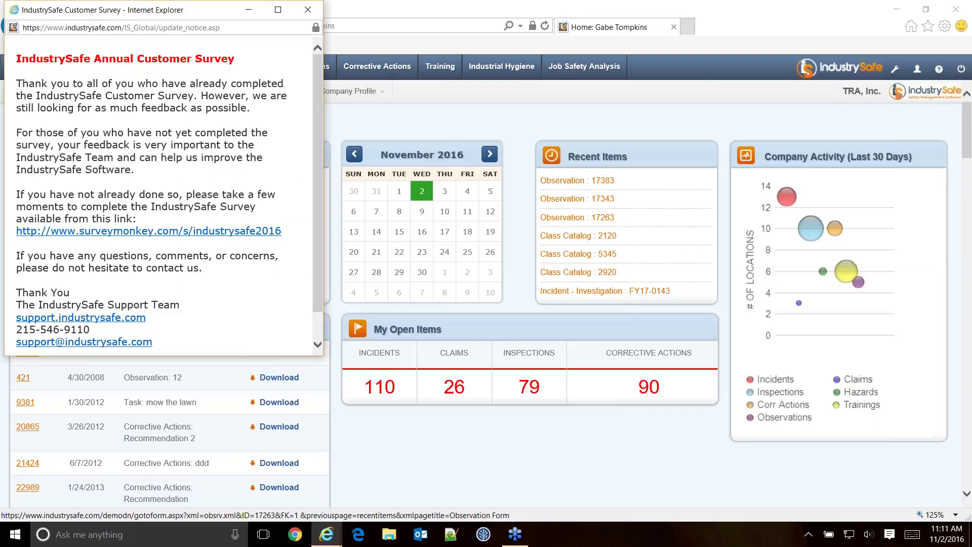
pyautogui.scroll(-1, 162, 203)
pyautogui.click(158, 345)
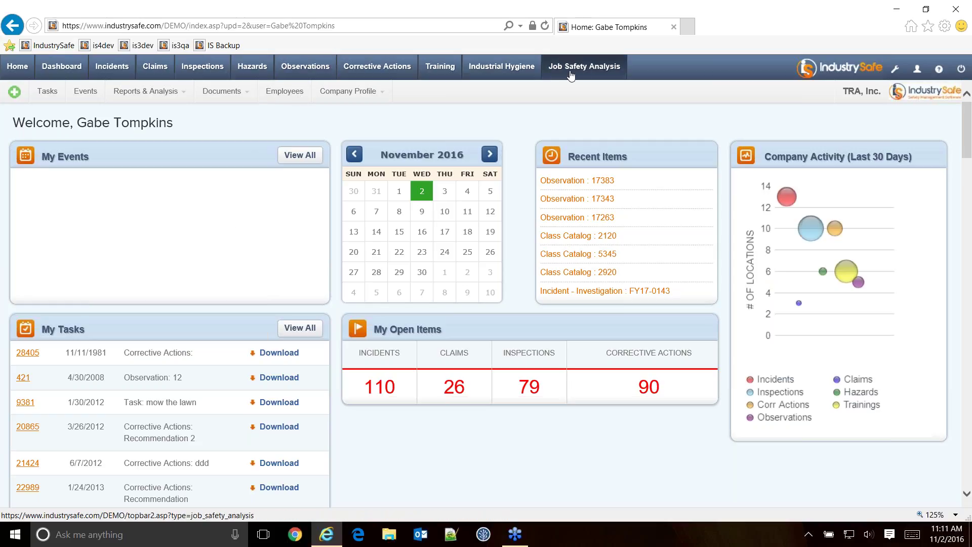
# Open inspection record 42363 from the Inspections list and review its form and checklist.
pyautogui.click(203, 68)
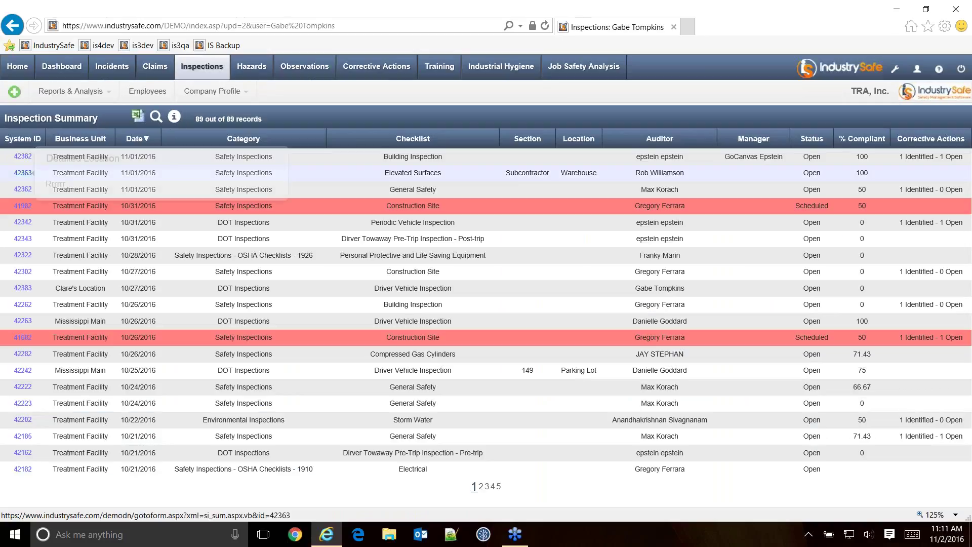
pyautogui.click(47, 171)
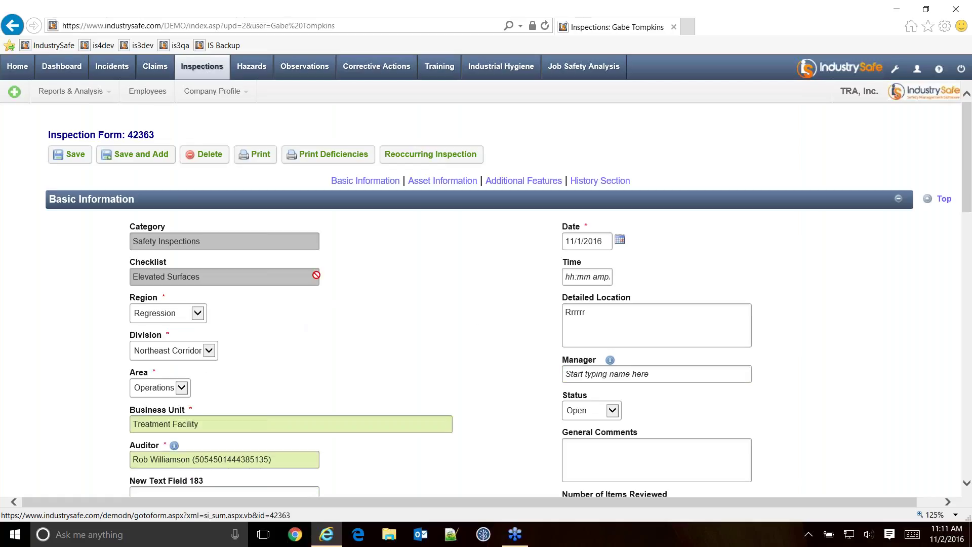
pyautogui.scroll(-7, 423, 284)
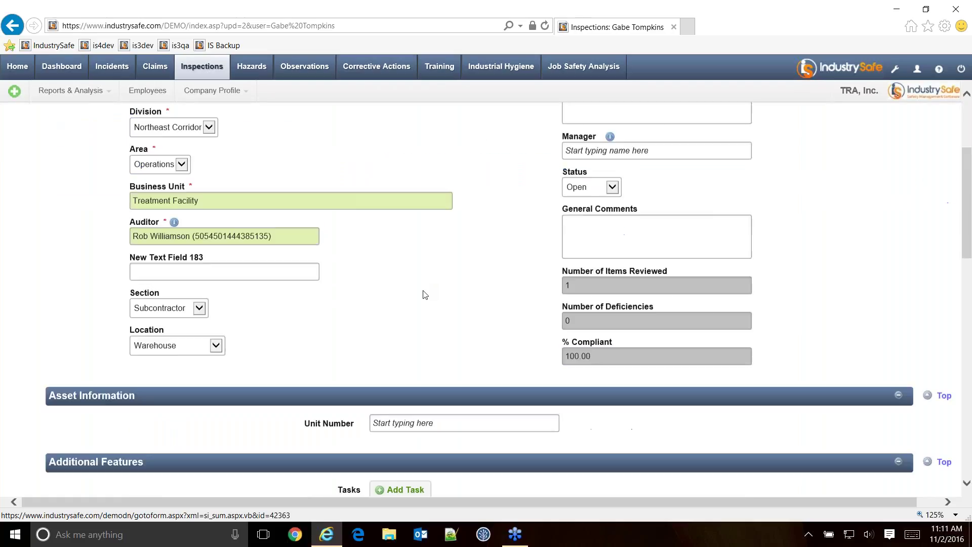
pyautogui.scroll(-4, 231, 314)
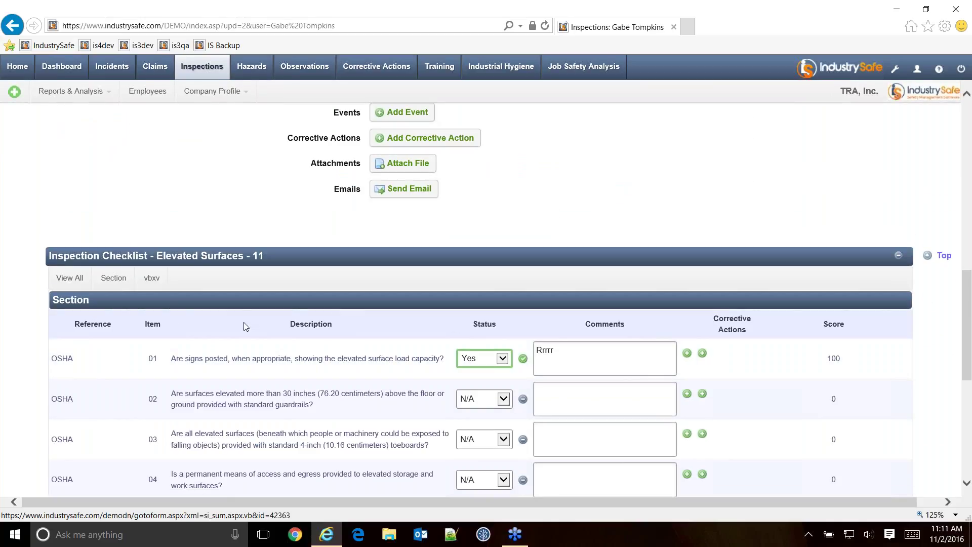
pyautogui.scroll(2, 344, 330)
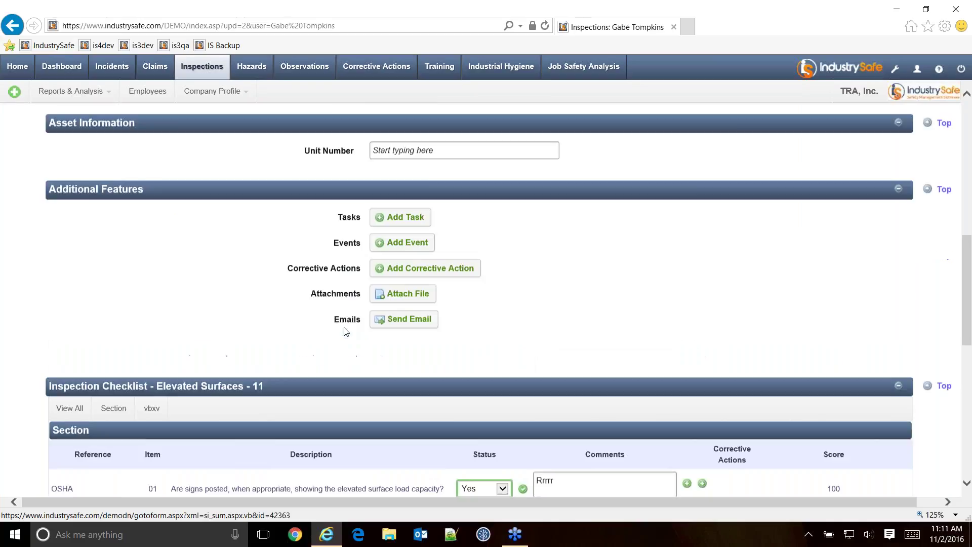
pyautogui.scroll(10, 344, 331)
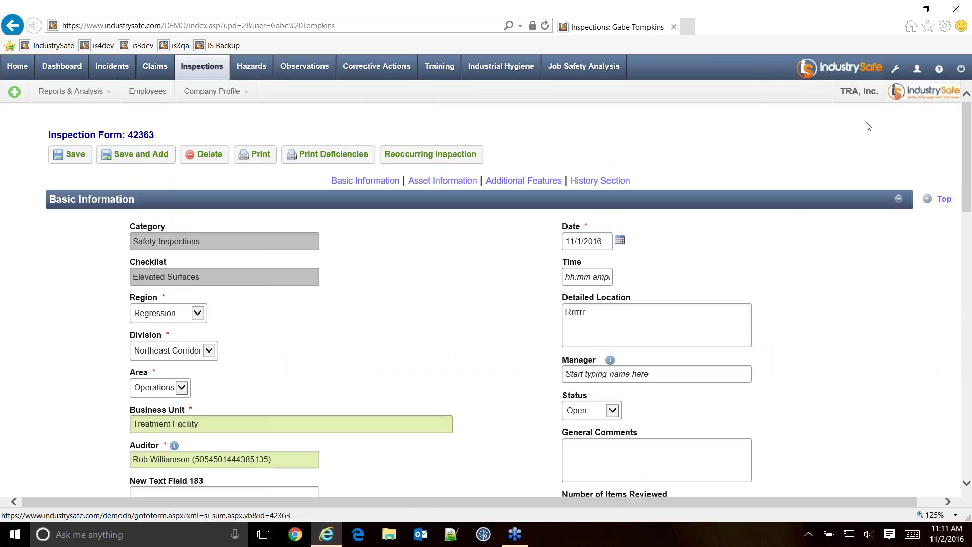
# Through admin Setup > Edit Forms, load the Inspections form's Basic Information section for editing.
pyautogui.click(917, 66)
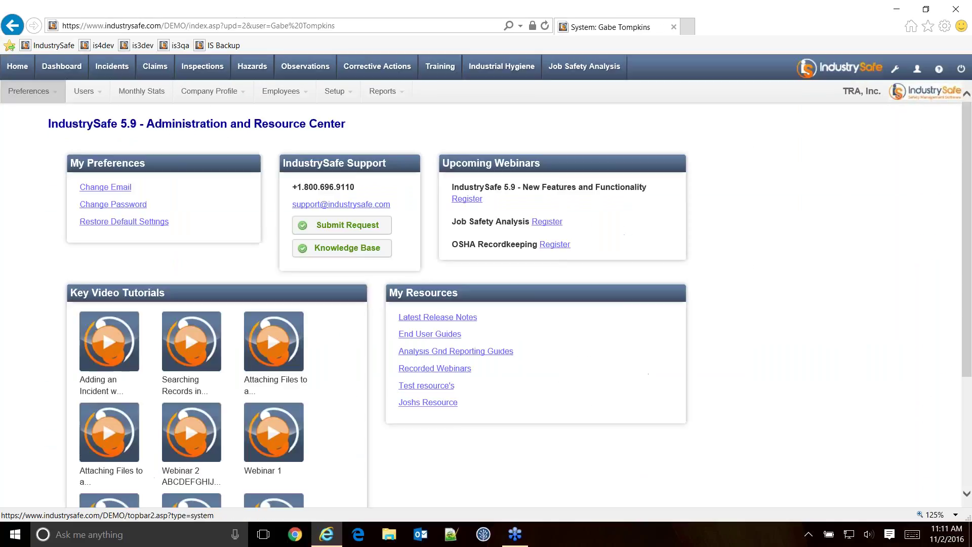
pyautogui.click(337, 93)
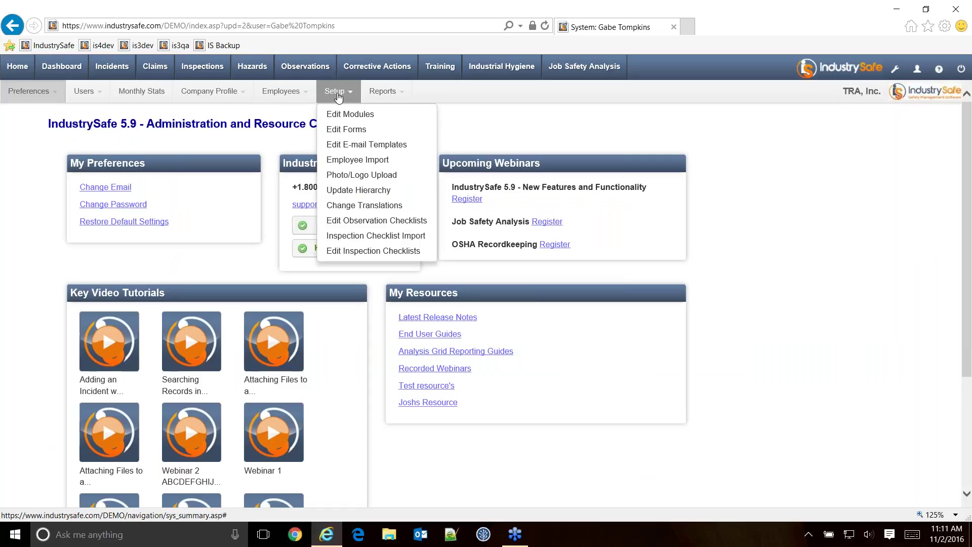
pyautogui.click(338, 130)
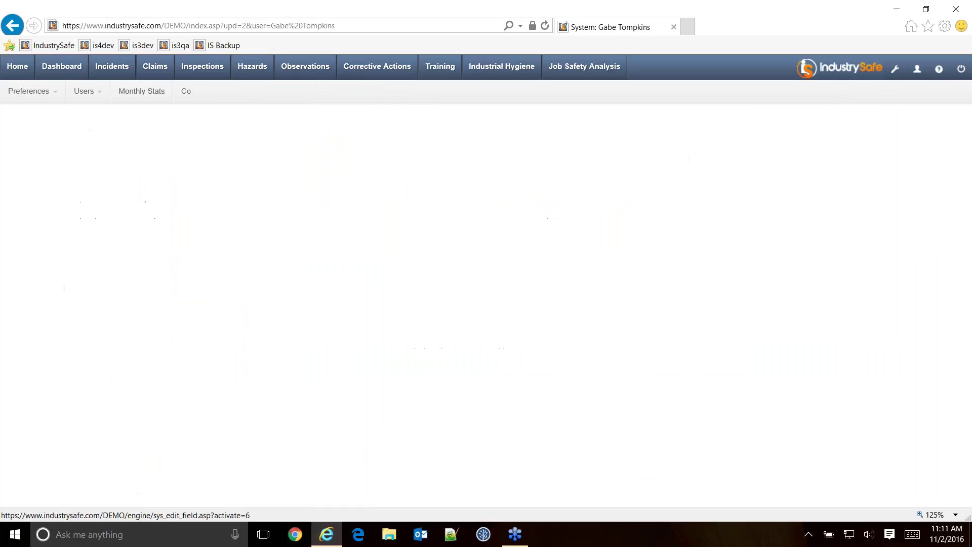
pyautogui.click(299, 192)
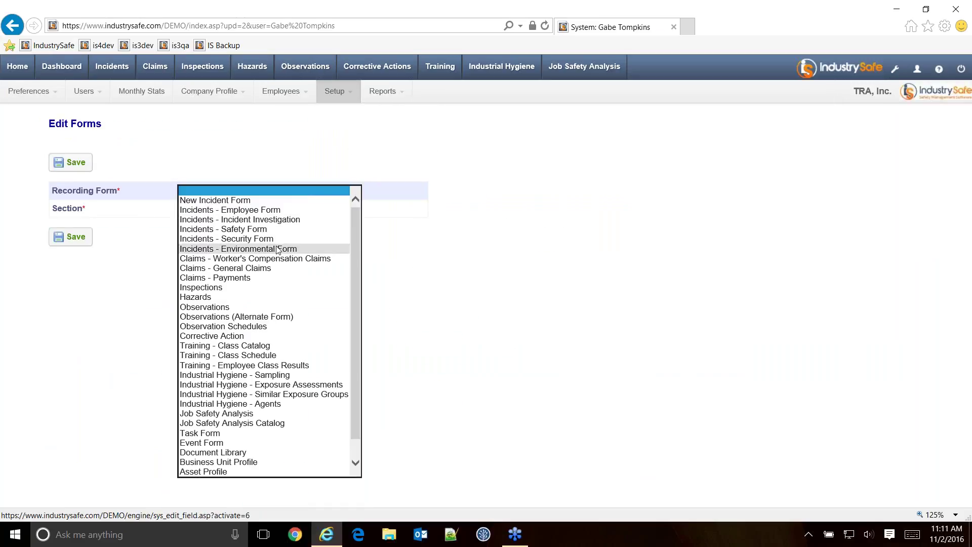
pyautogui.click(214, 290)
pyautogui.click(232, 211)
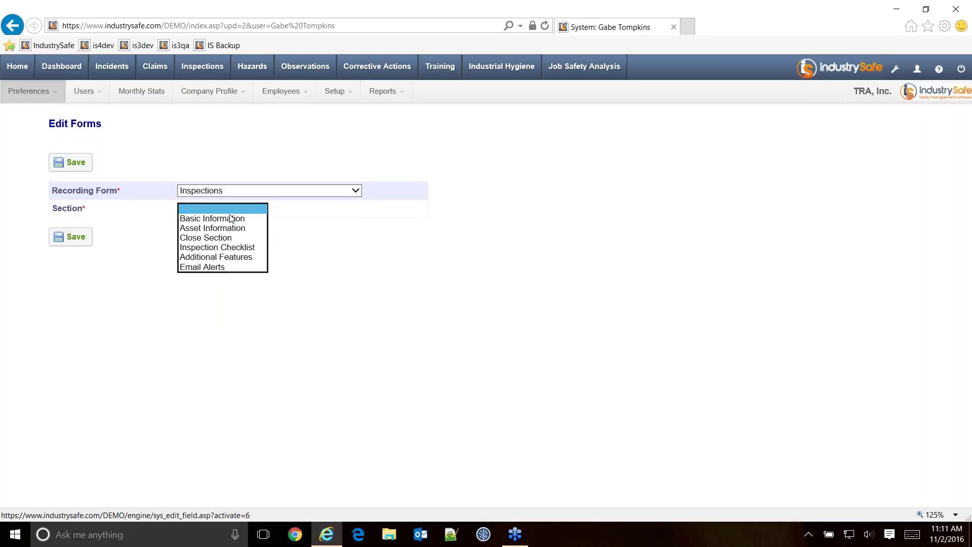
pyautogui.click(227, 220)
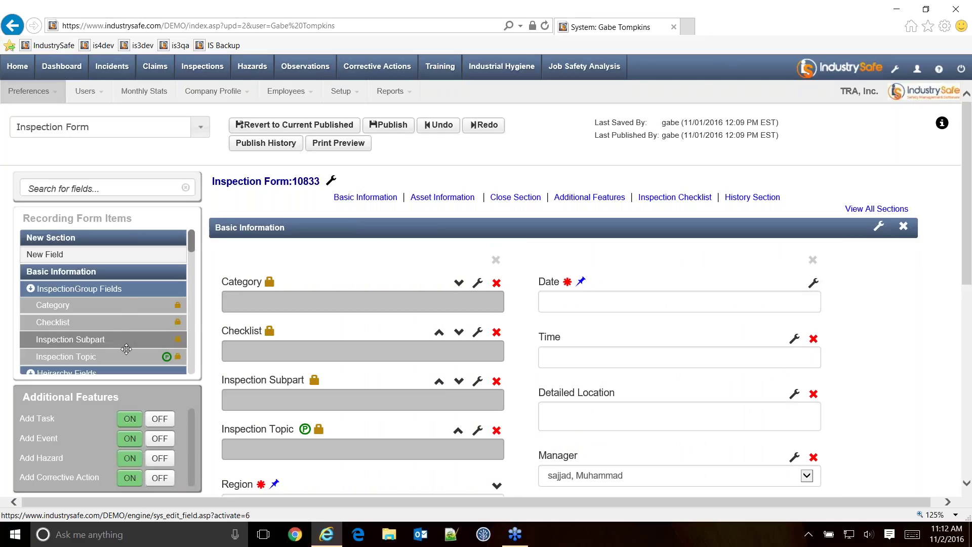
# Add the Department field from Recording Form Items onto the Inspection Form.
pyautogui.scroll(-1, 94, 430)
pyautogui.scroll(-1, 95, 435)
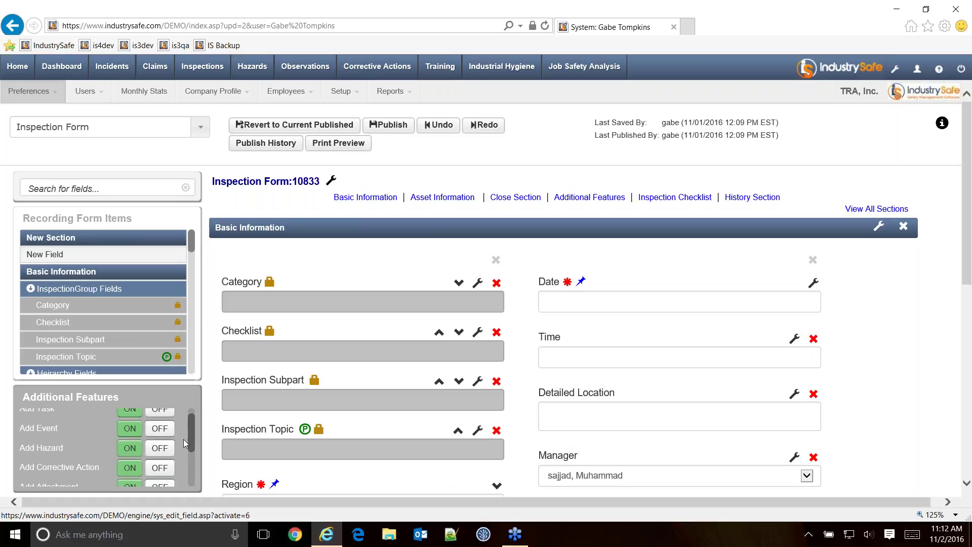
pyautogui.moveTo(192, 437)
pyautogui.mouseDown()
pyautogui.moveTo(190, 471)
pyautogui.moveTo(191, 438)
pyautogui.mouseUp()
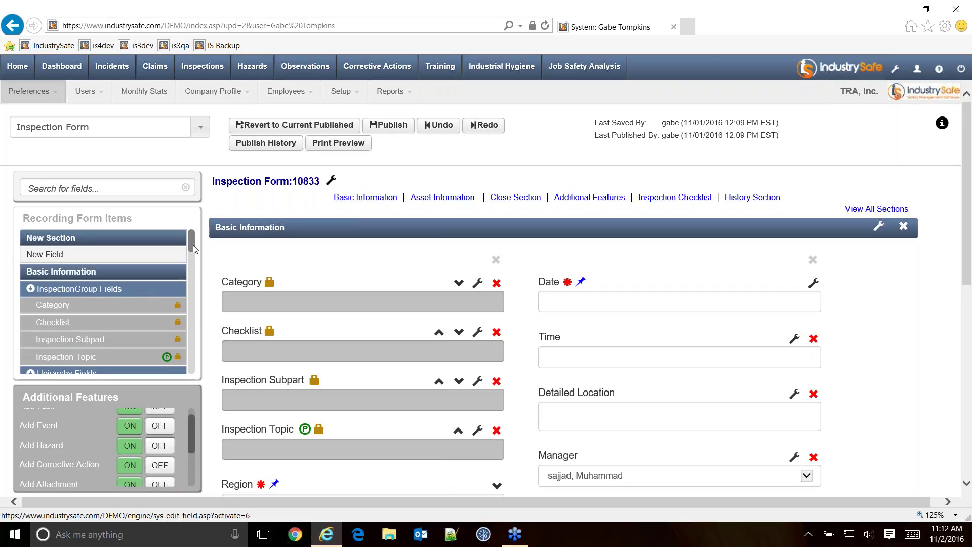
pyautogui.moveTo(193, 246); pyautogui.dragTo(192, 265)
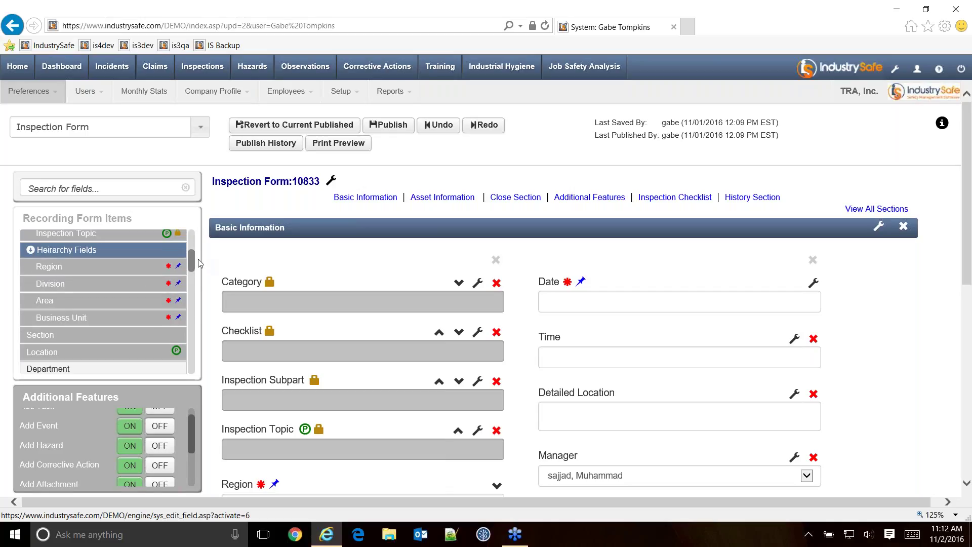
pyautogui.moveTo(190, 260); pyautogui.dragTo(191, 273)
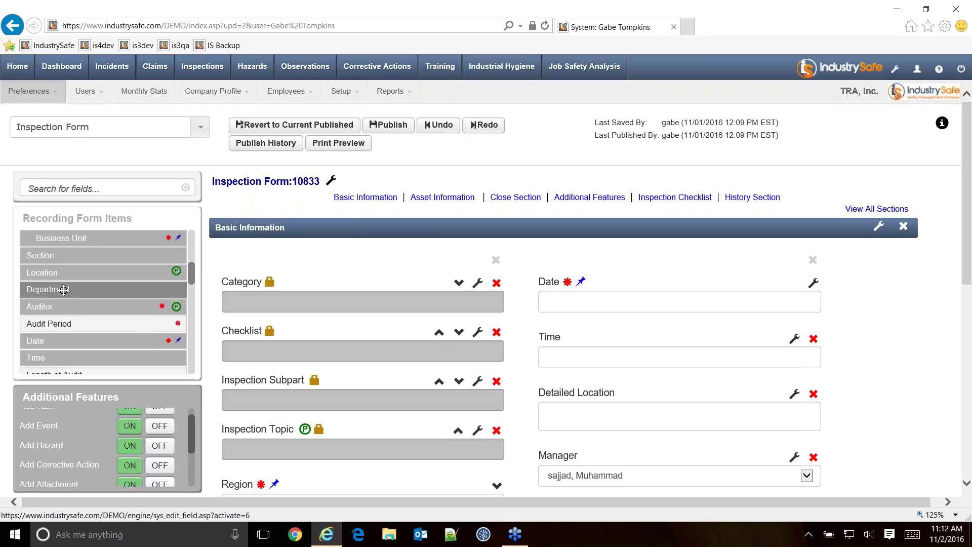
pyautogui.moveTo(65, 288); pyautogui.dragTo(539, 340)
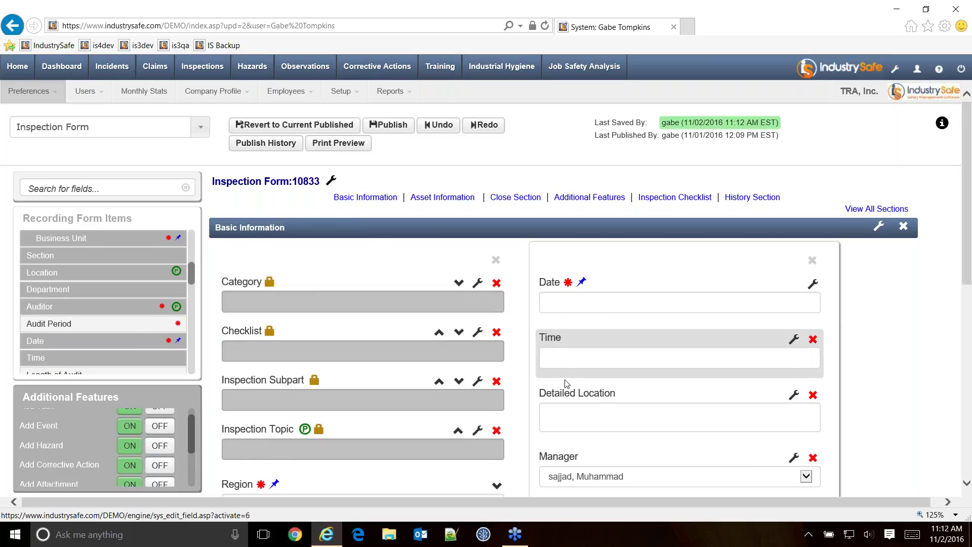
pyautogui.scroll(-5, 557, 405)
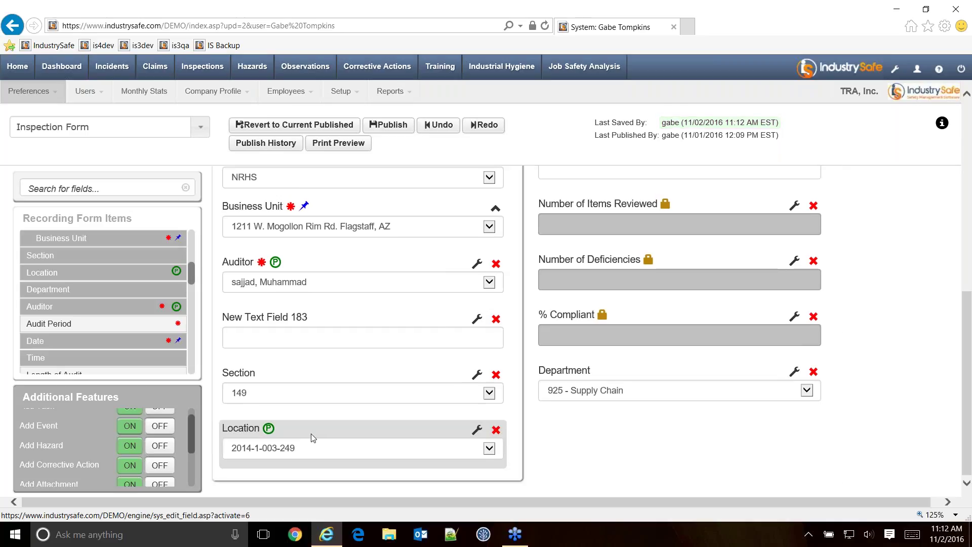
pyautogui.scroll(10, 313, 437)
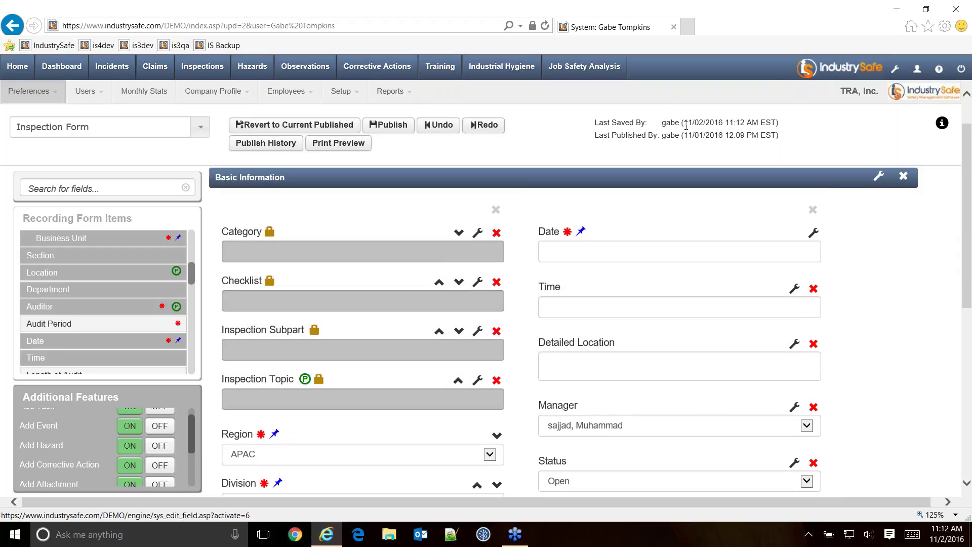
# Move the Date field below Time and show the form's publish history.
pyautogui.moveTo(662, 241); pyautogui.dragTo(655, 284)
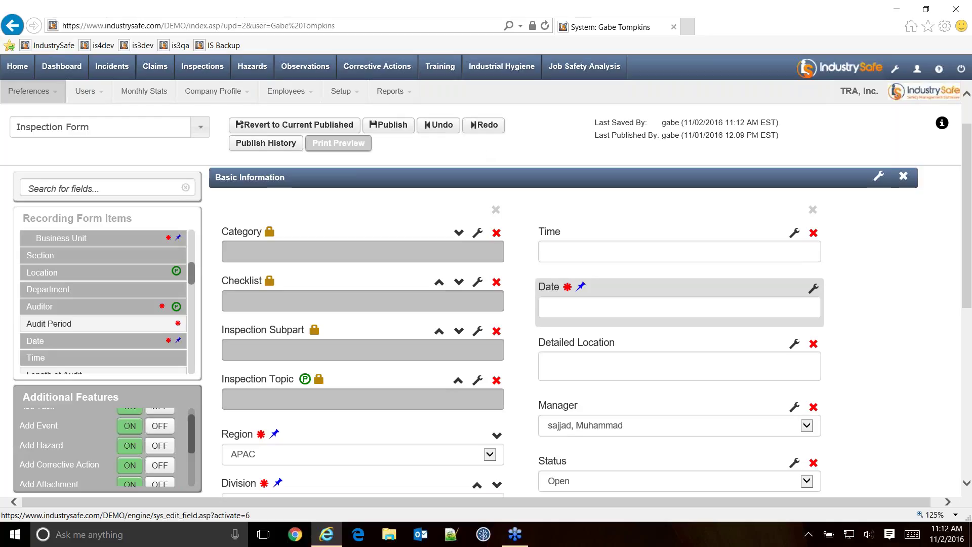
pyautogui.click(395, 126)
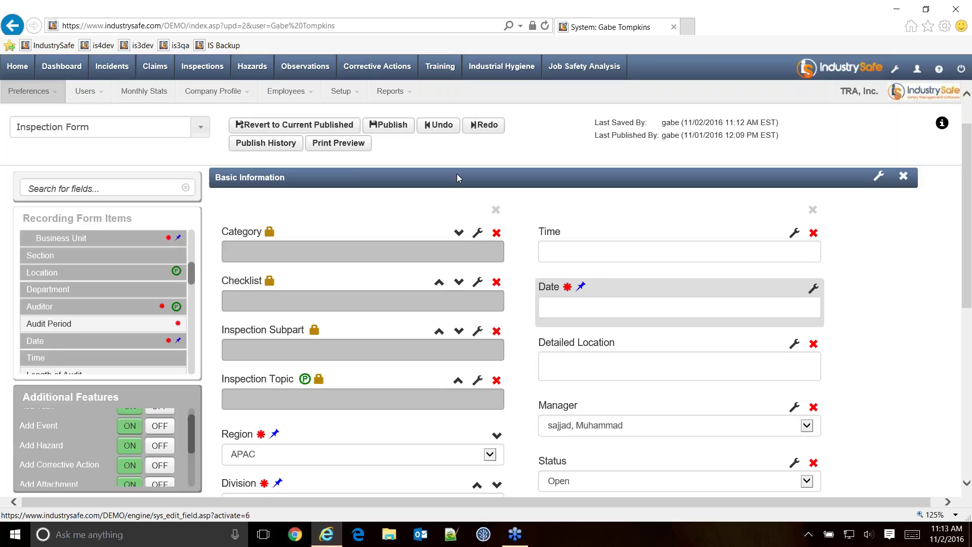
pyautogui.click(444, 131)
pyautogui.click(265, 147)
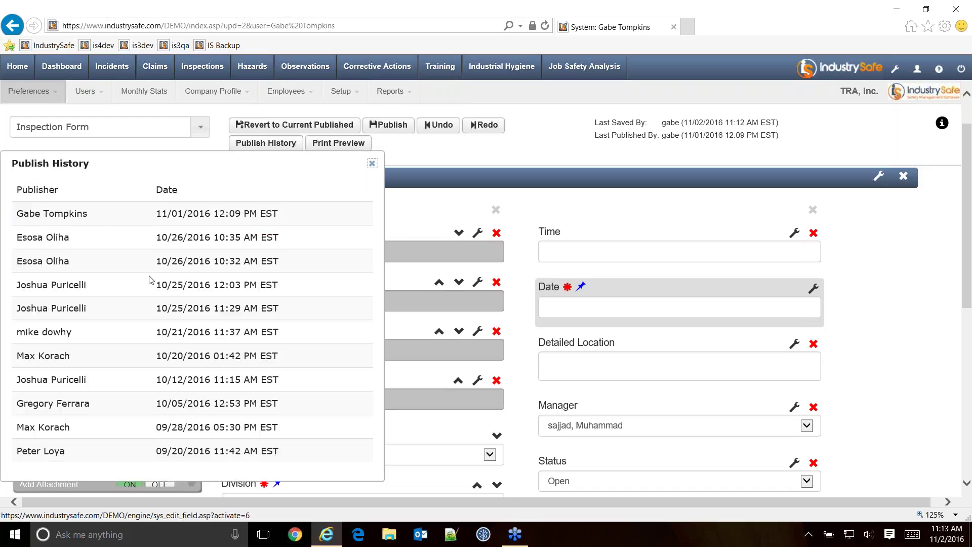
# Close the Inspection Form publish history list.
pyautogui.scroll(-1, 92, 260)
pyautogui.scroll(-2, 304, 253)
pyautogui.scroll(4, 322, 203)
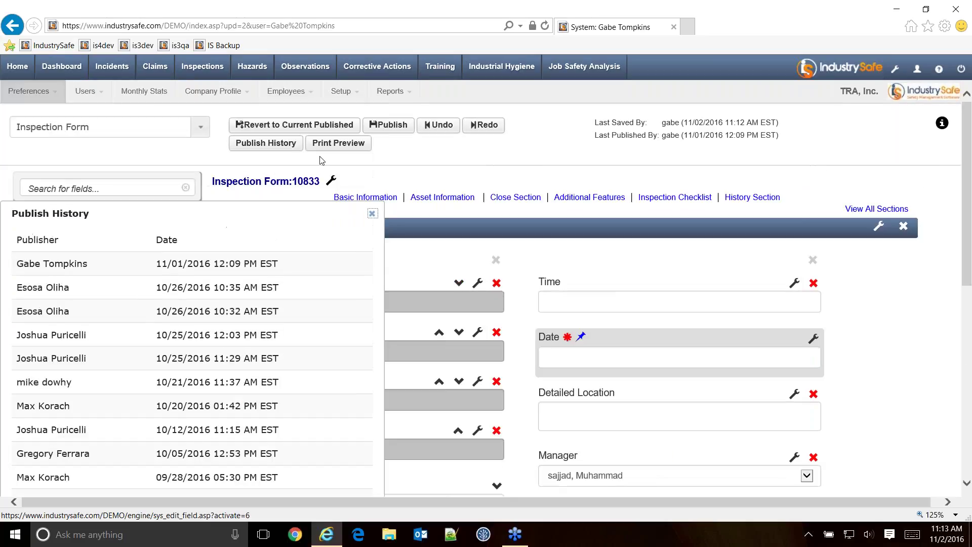
pyautogui.click(372, 213)
pyautogui.click(357, 145)
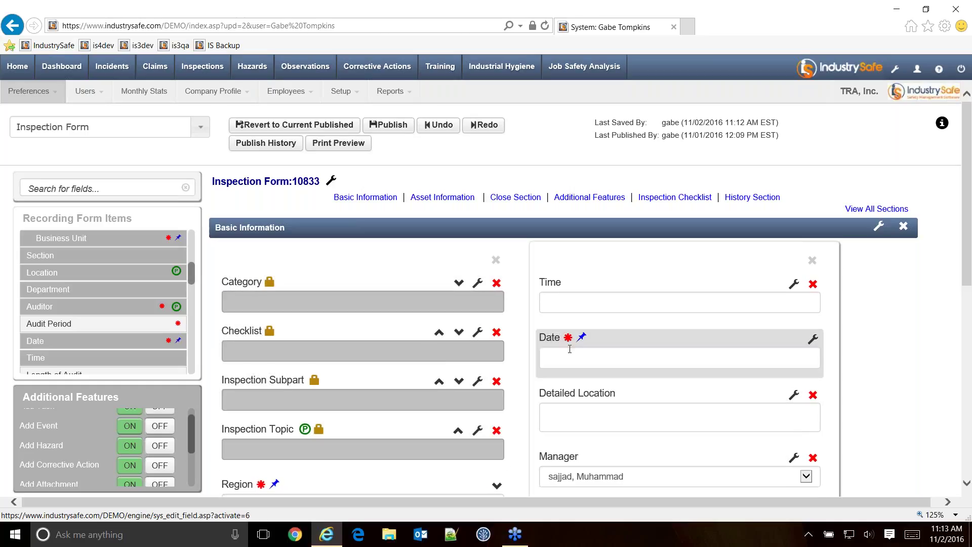
# Open and cancel the form and Basic Information panel properties, keeping both names unchanged.
pyautogui.click(331, 181)
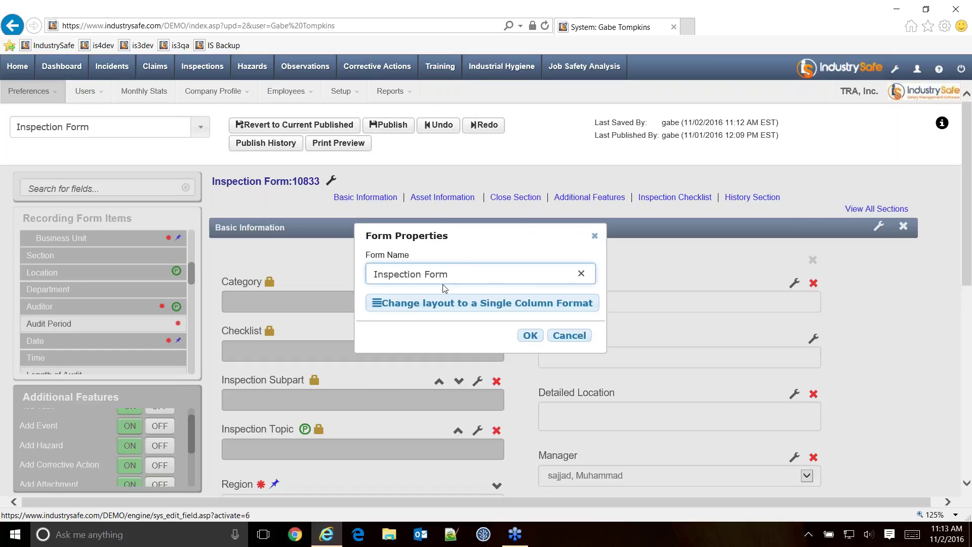
pyautogui.click(570, 336)
pyautogui.click(879, 226)
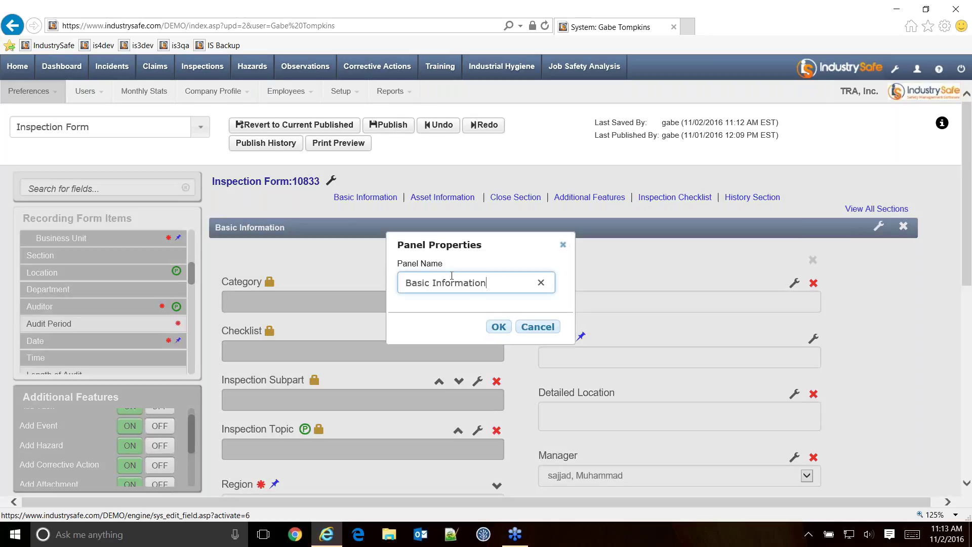
pyautogui.click(537, 327)
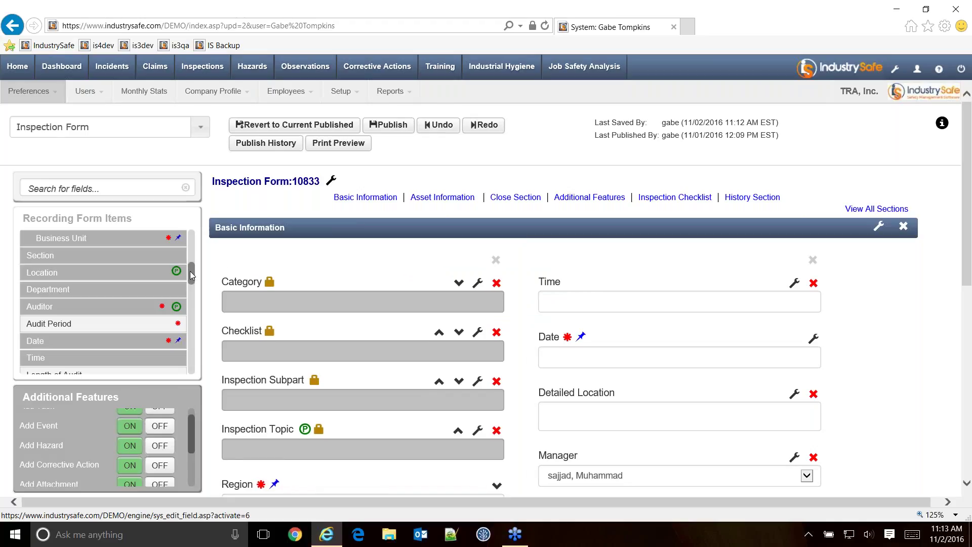
pyautogui.scroll(5, 190, 272)
pyautogui.moveTo(54, 238); pyautogui.dragTo(304, 265)
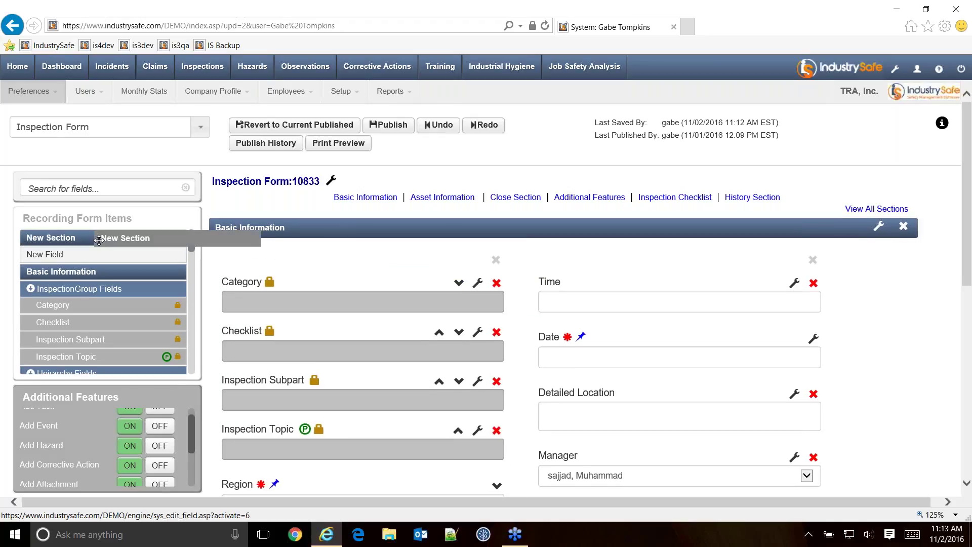
pyautogui.moveTo(75, 257); pyautogui.dragTo(239, 278)
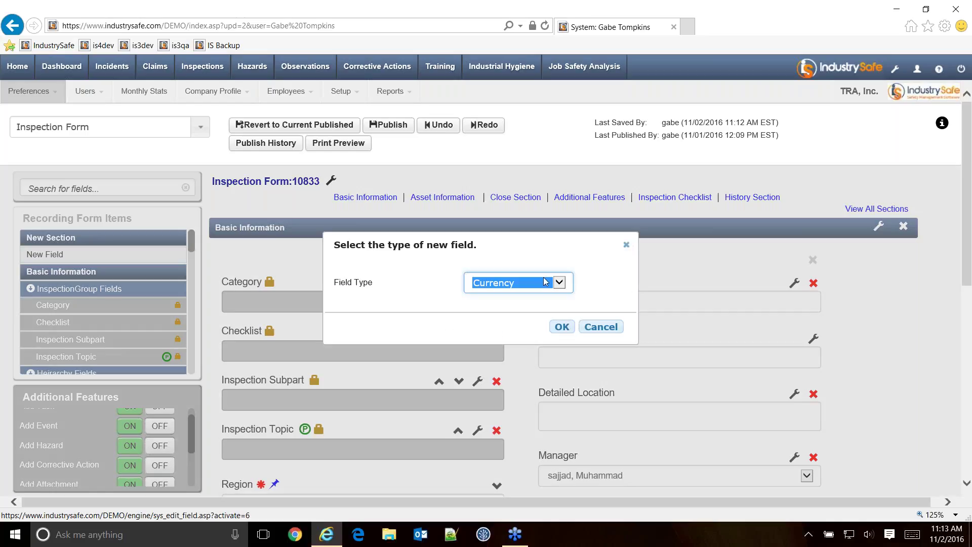
pyautogui.click(541, 282)
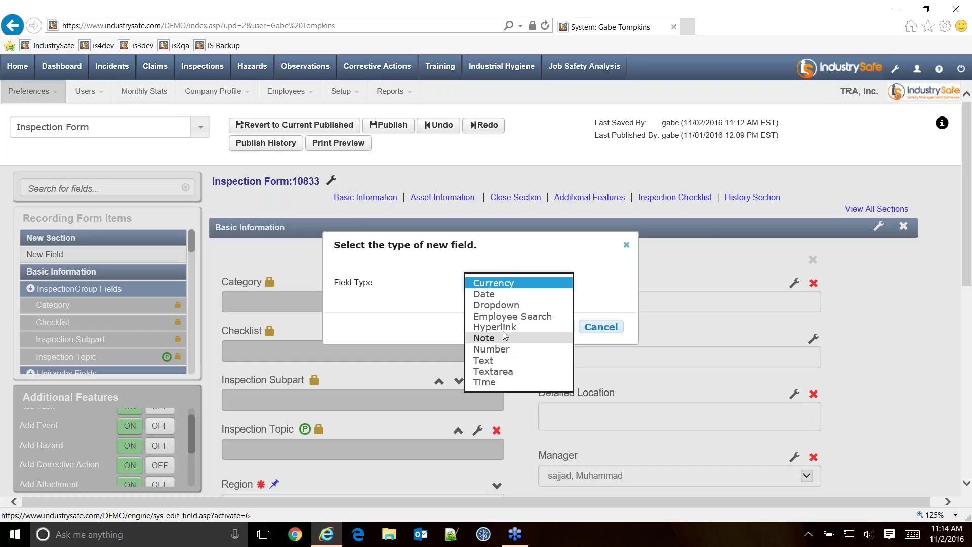
pyautogui.press('Escape')
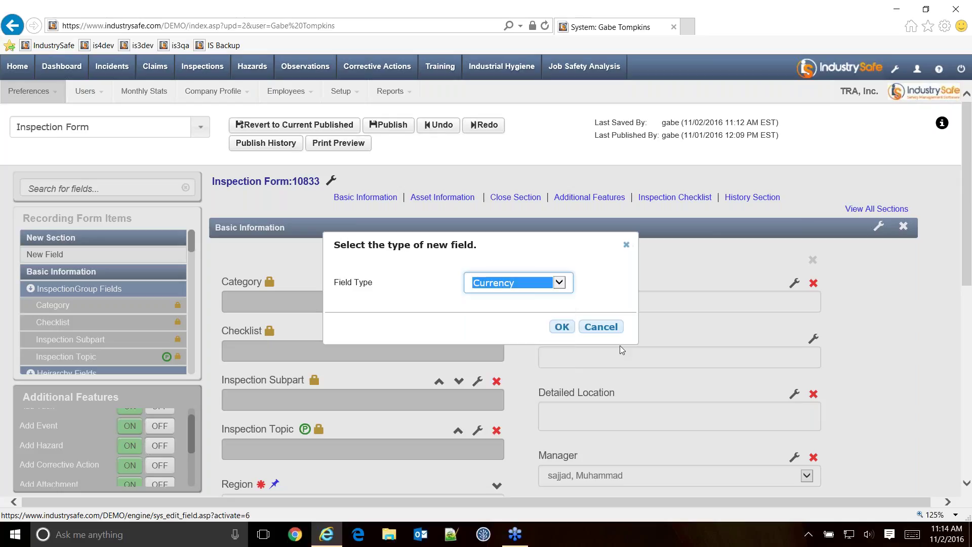
pyautogui.click(606, 330)
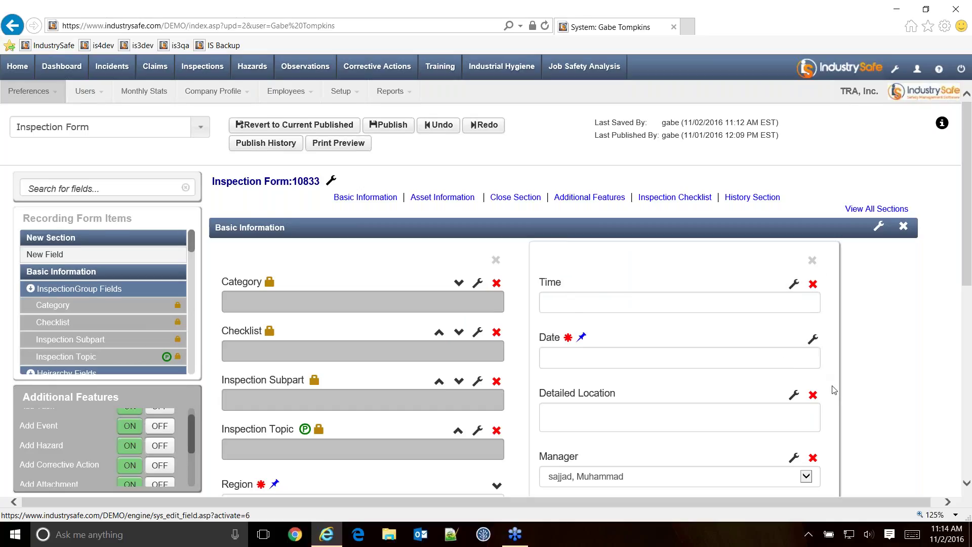
pyautogui.scroll(-10, 834, 390)
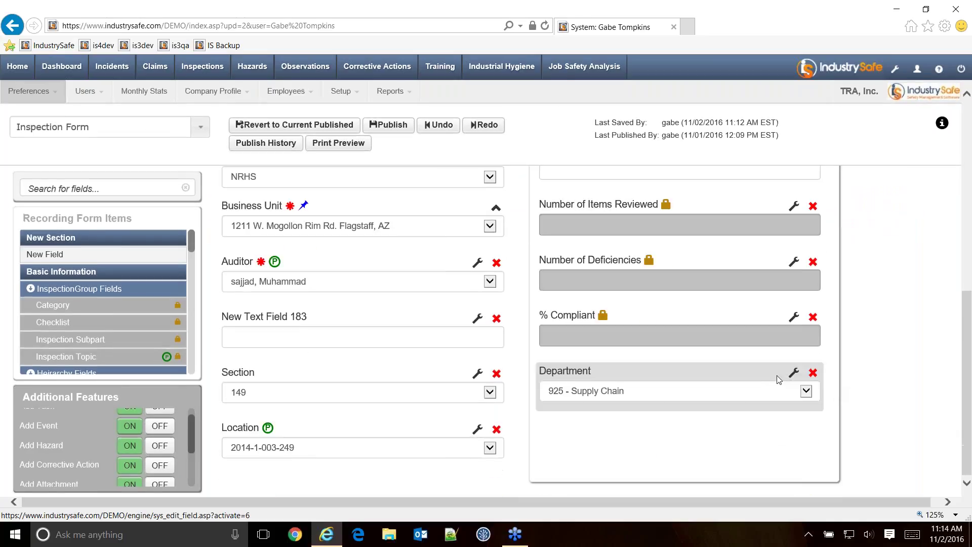
pyautogui.click(794, 373)
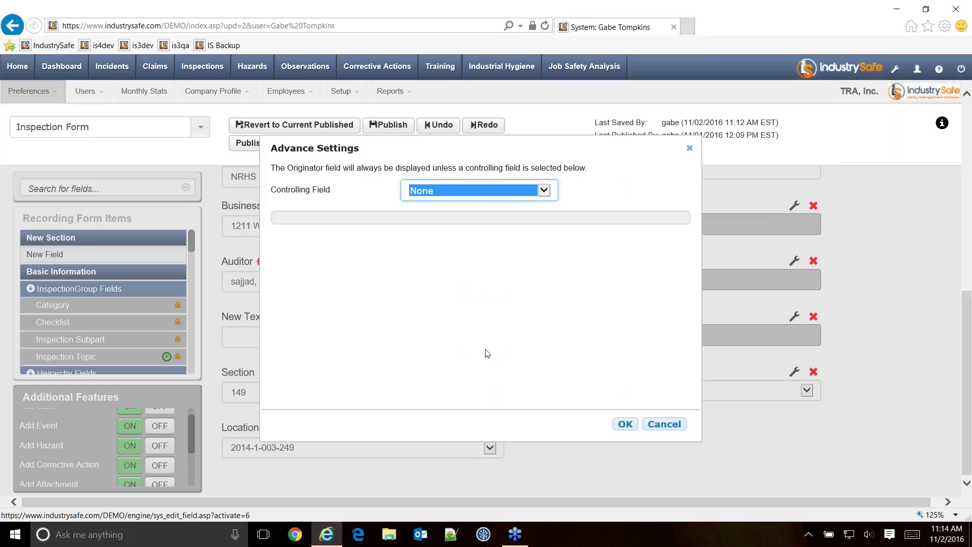
pyautogui.click(461, 191)
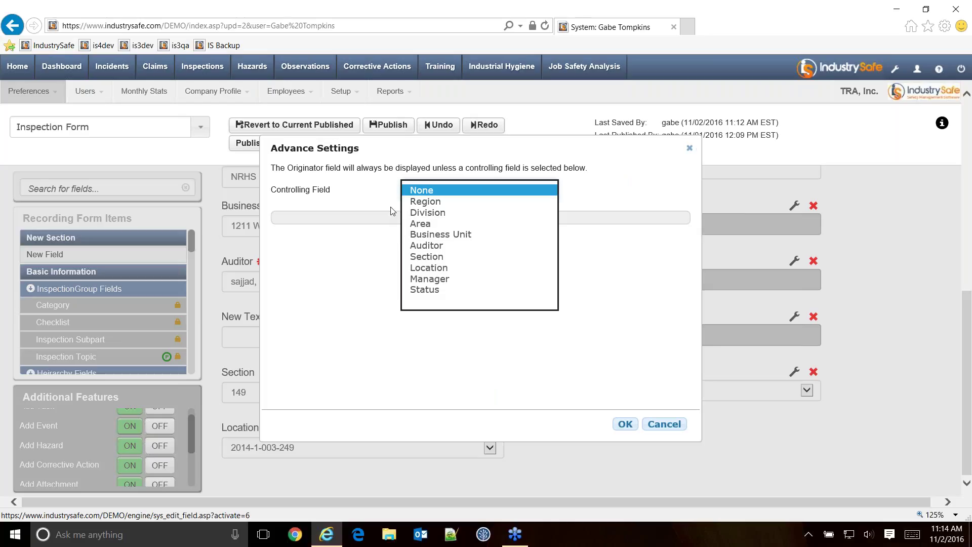
pyautogui.click(428, 256)
pyautogui.scroll(-3, 309, 324)
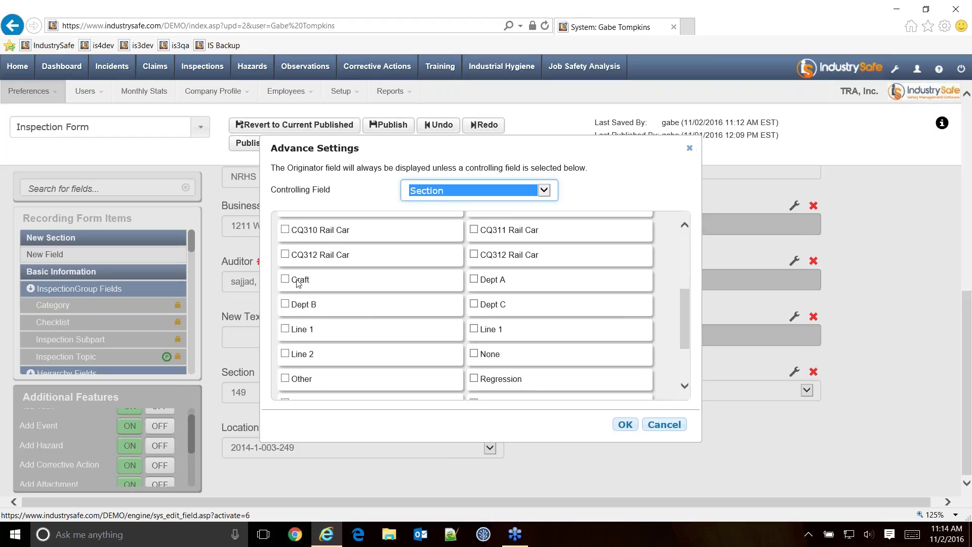
pyautogui.click(662, 427)
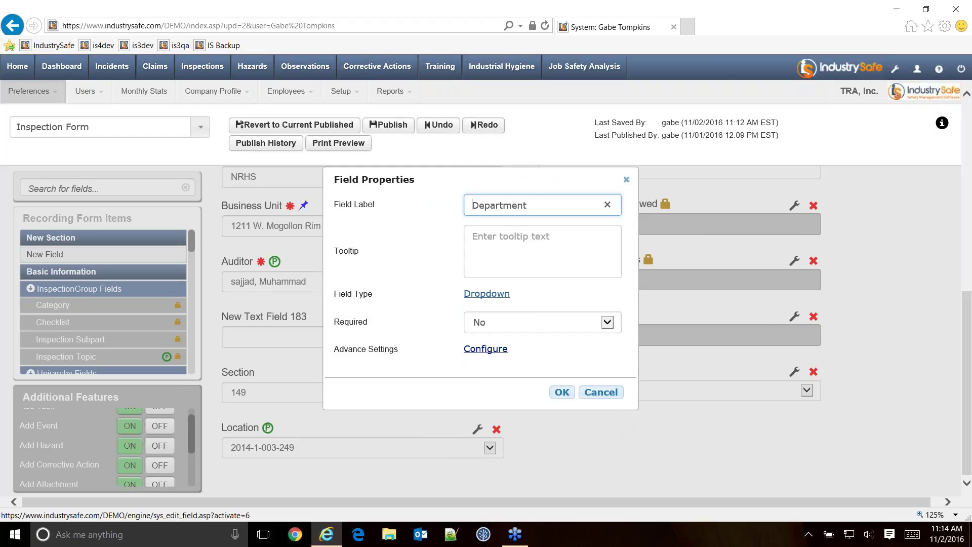
pyautogui.click(481, 327)
pyautogui.click(486, 337)
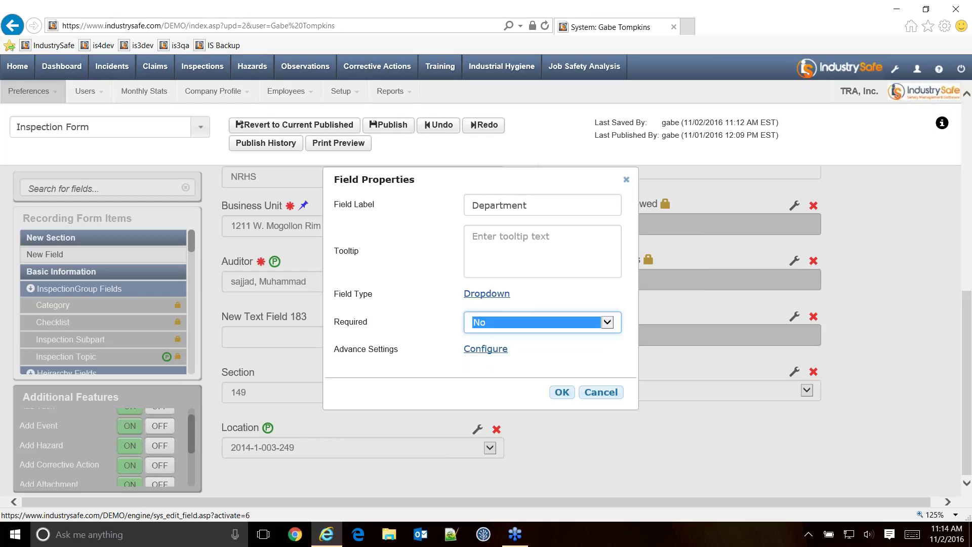
pyautogui.click(603, 395)
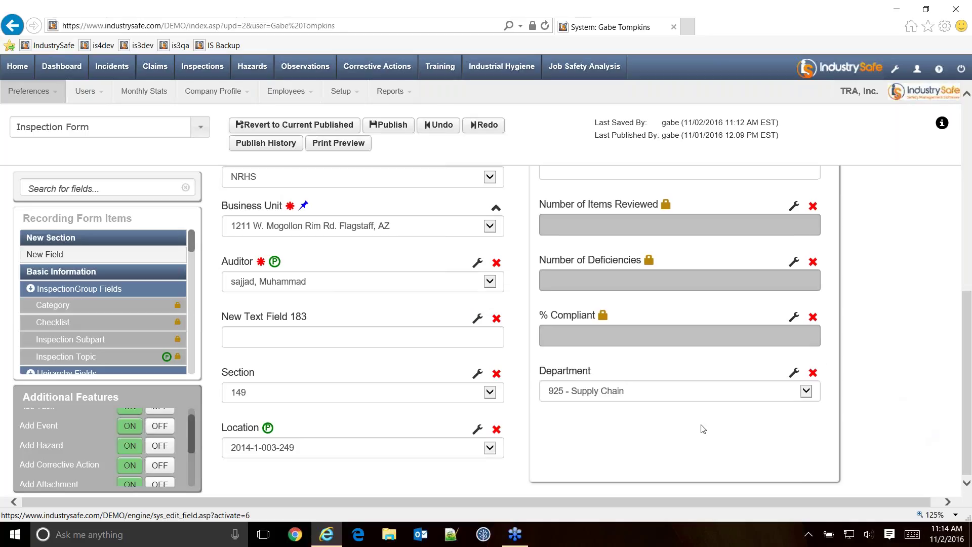
pyautogui.scroll(2, 677, 326)
pyautogui.scroll(5, 677, 327)
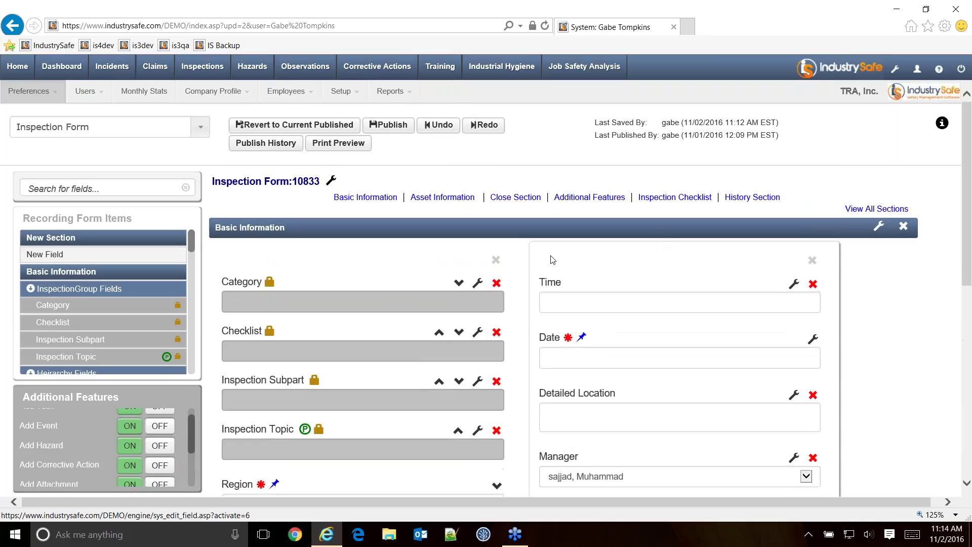
# Move the Inspection Checklist's Reference column after Item, leave Status unchanged, and switch to the Dashboard.
pyautogui.click(697, 199)
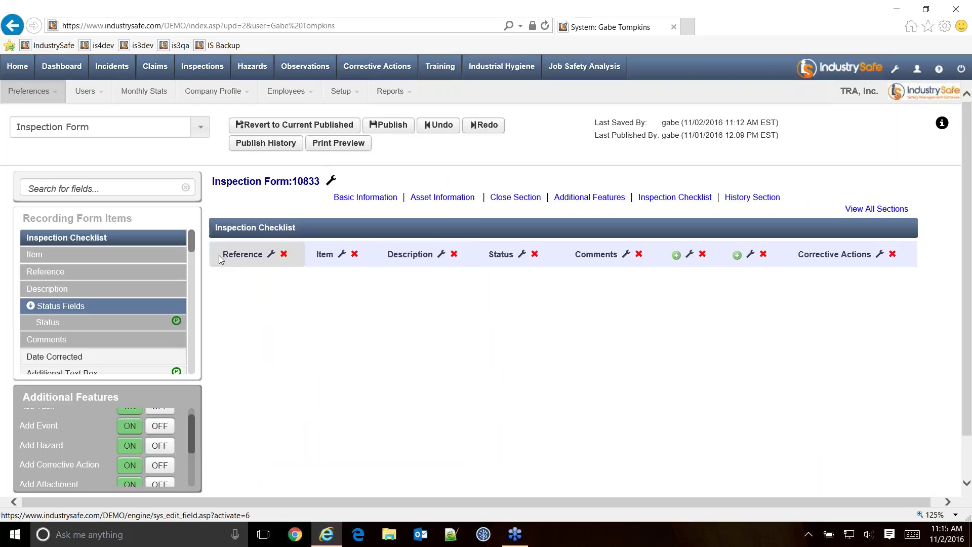
pyautogui.moveTo(223, 259); pyautogui.dragTo(346, 262)
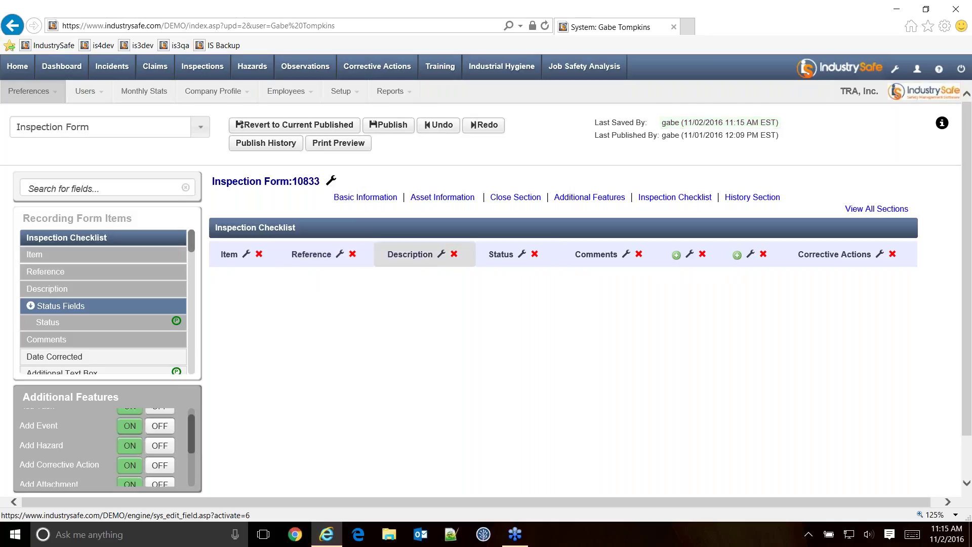
pyautogui.click(523, 254)
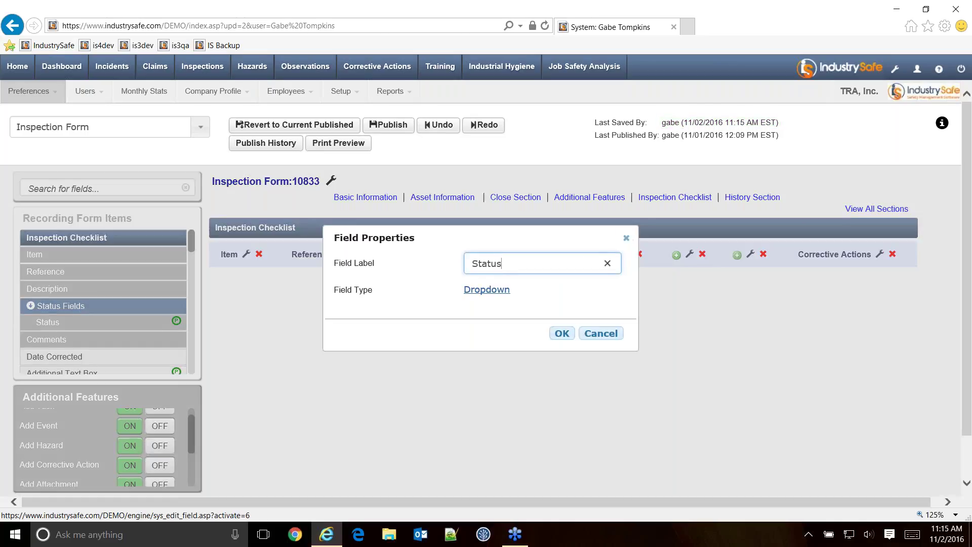
pyautogui.click(626, 239)
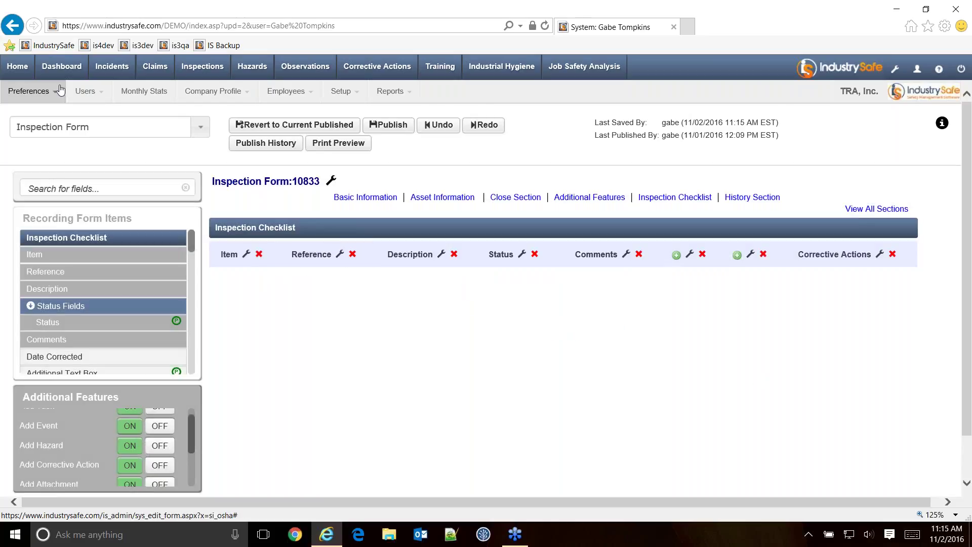
pyautogui.click(59, 70)
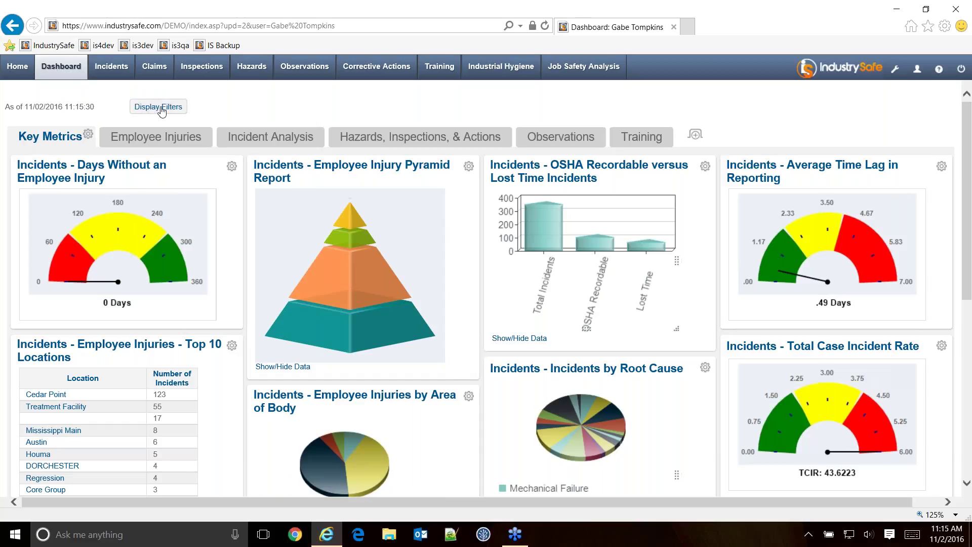
# Show the dashboard Filters panel, keeping the From date at 01/01/2016.
pyautogui.click(154, 111)
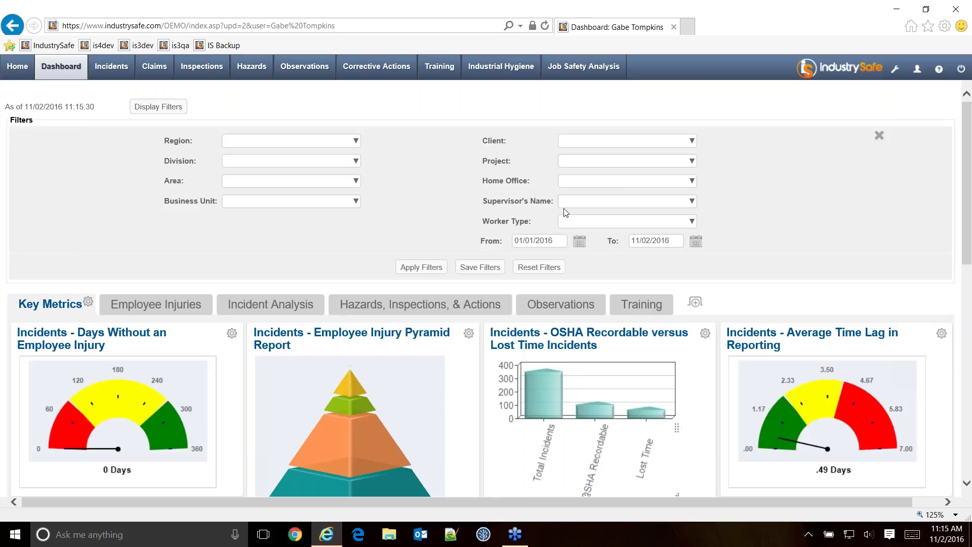
pyautogui.click(542, 243)
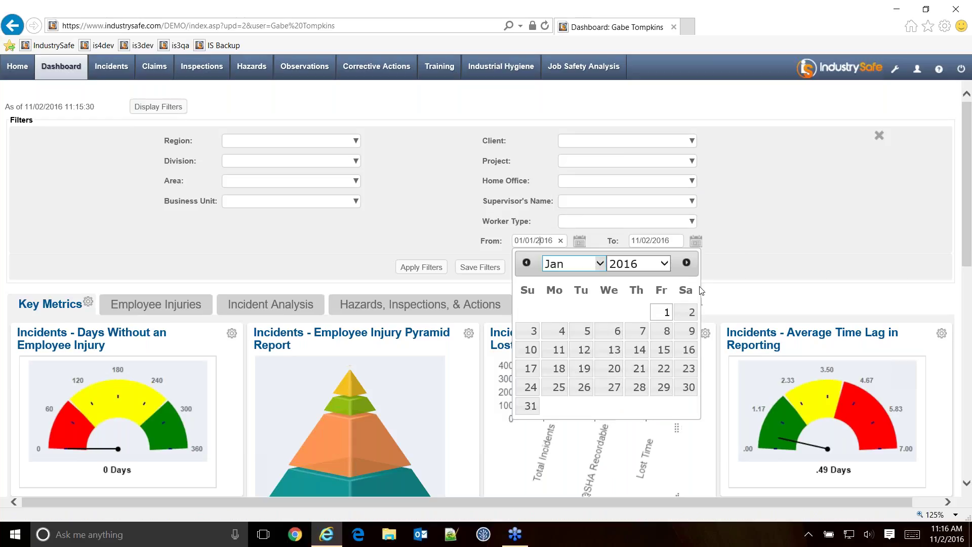
pyautogui.click(732, 247)
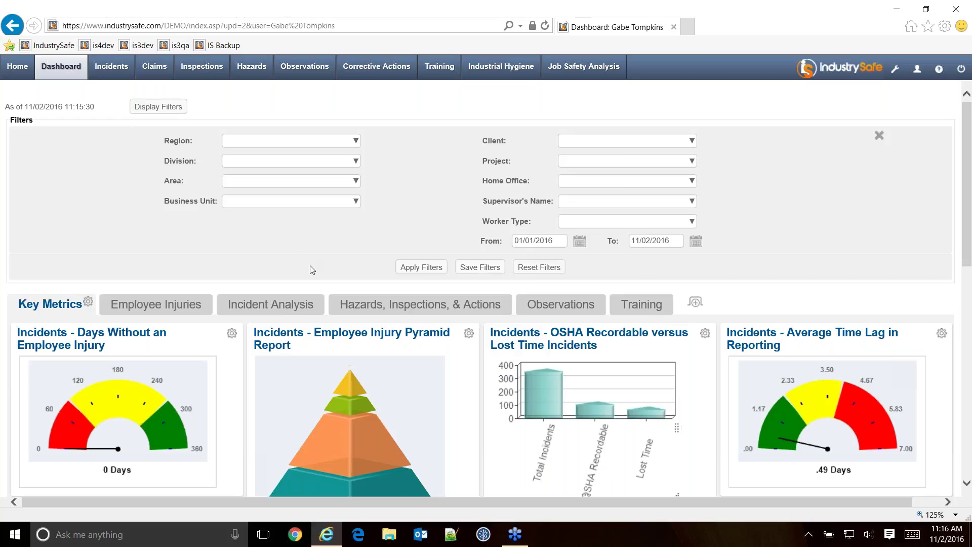
# Make a first pass at the Region filter, ending with the invalid value '1234' applied.
pyautogui.click(356, 142)
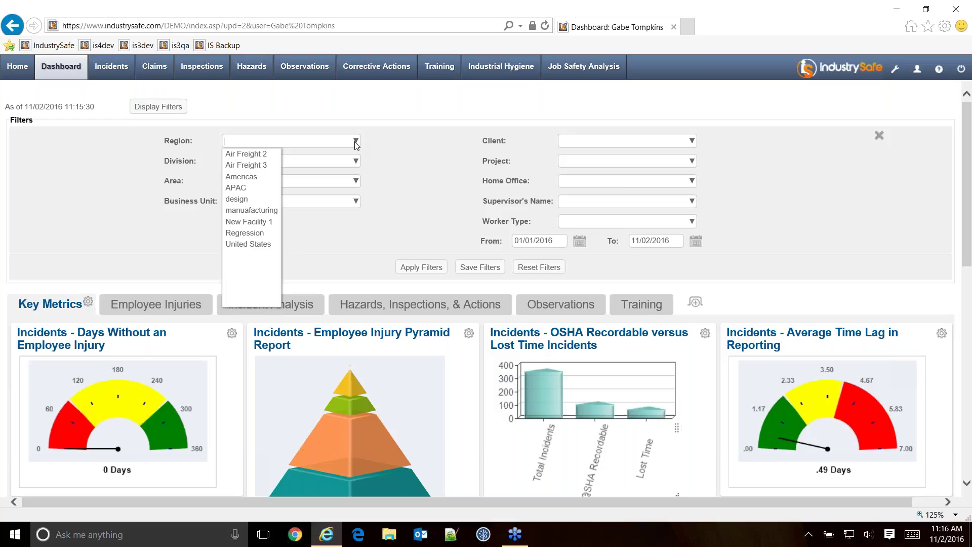
pyautogui.click(248, 154)
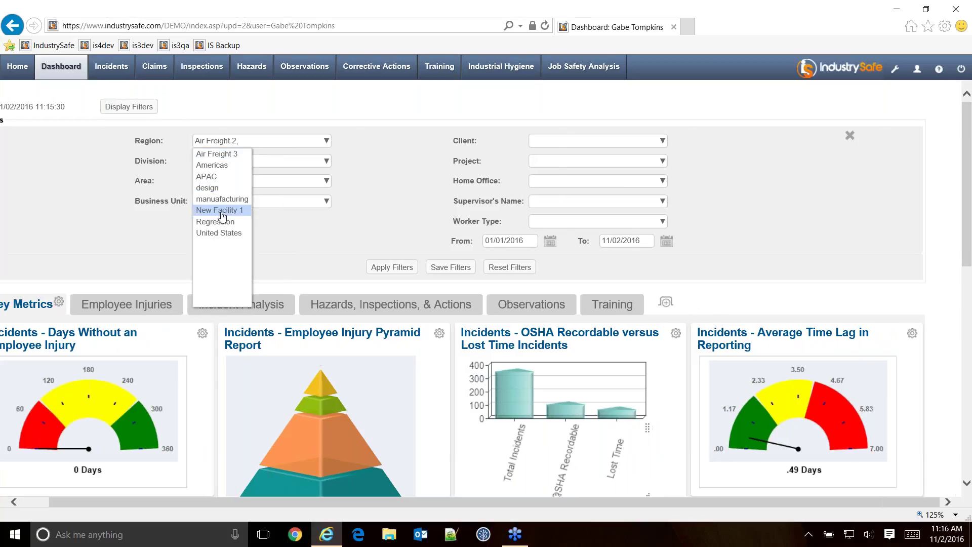
pyautogui.click(219, 232)
pyautogui.click(327, 141)
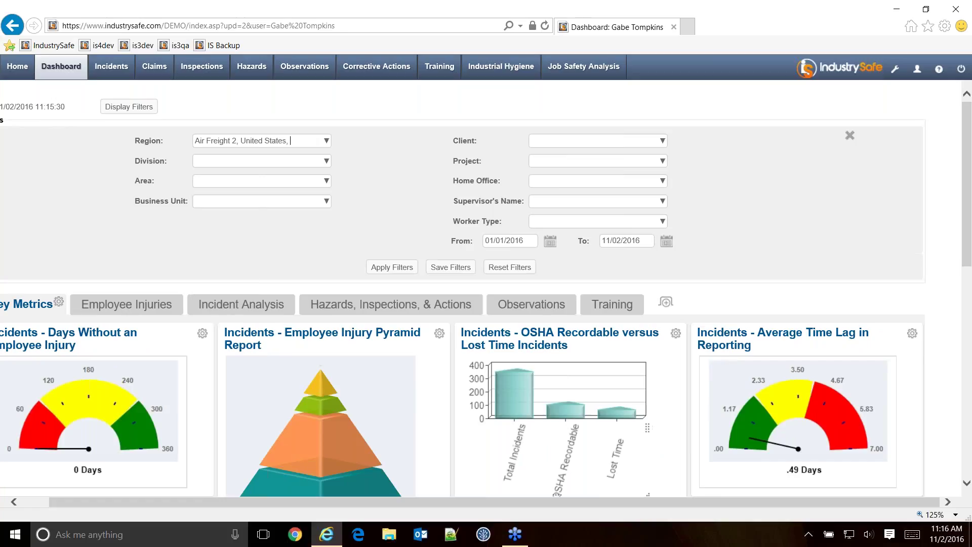
pyautogui.write('air')
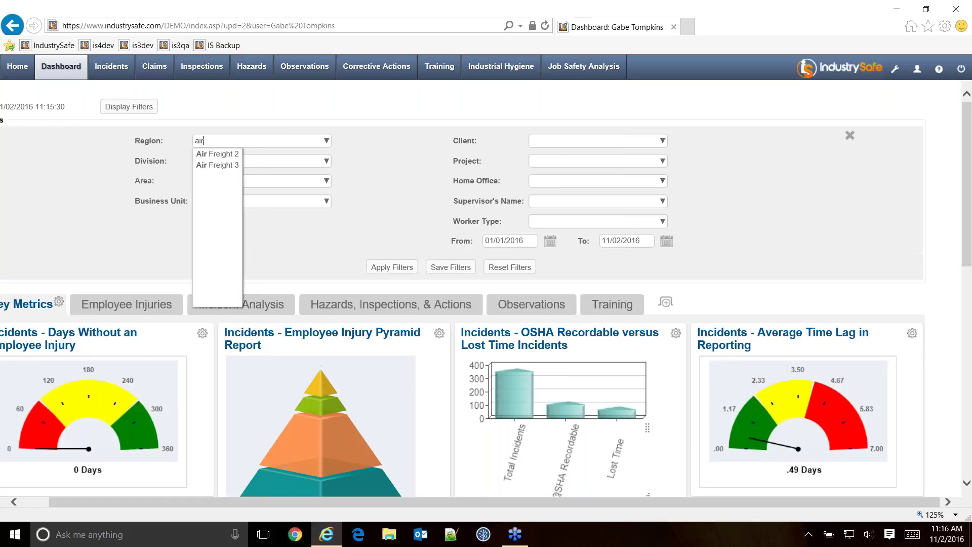
pyautogui.click(217, 153)
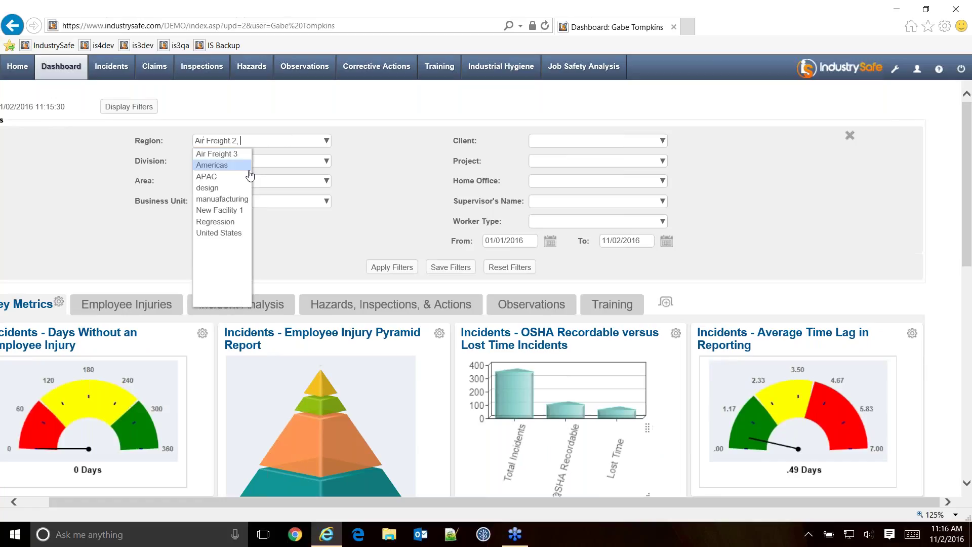
pyautogui.click(307, 245)
pyautogui.moveTo(251, 140); pyautogui.dragTo(179, 143)
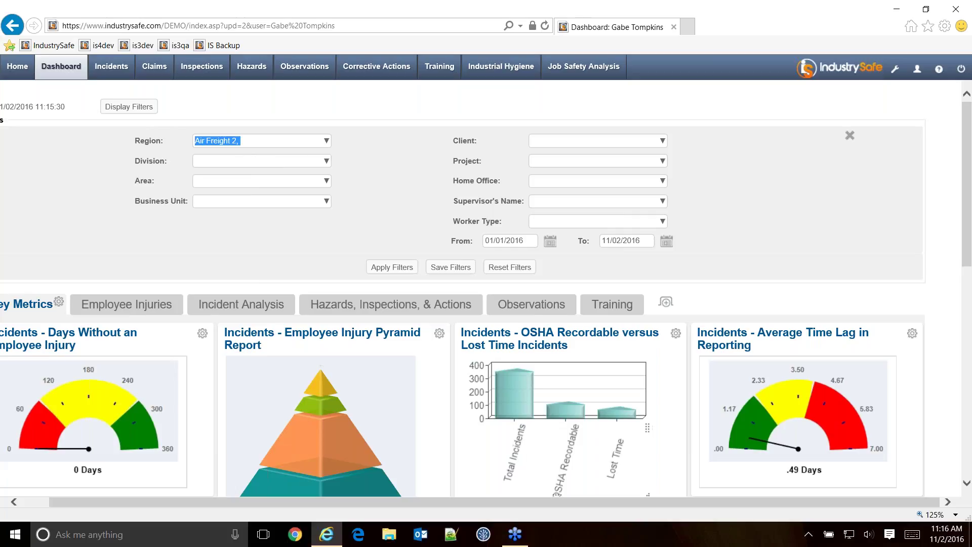
pyautogui.press('BackSpace')
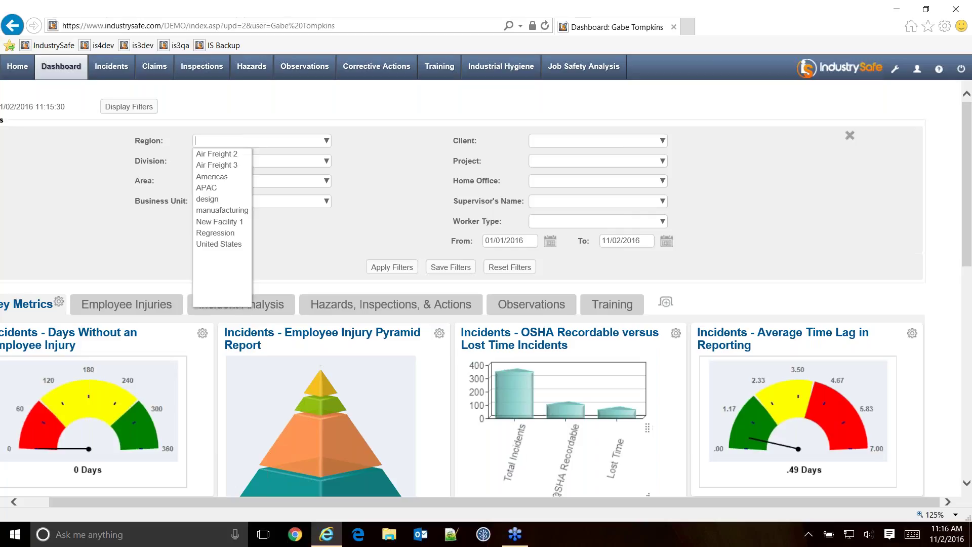
pyautogui.write('1234')
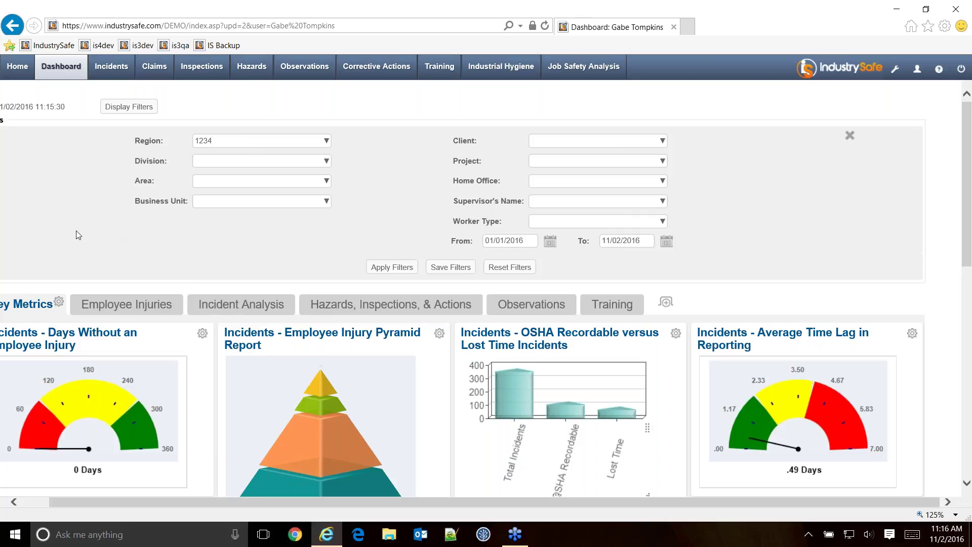
pyautogui.click(382, 267)
# Replace the invalid Region text with Air Freight 2, Americas and manuafacturing.
pyautogui.doubleClick(216, 141)
pyautogui.press('BackSpace')
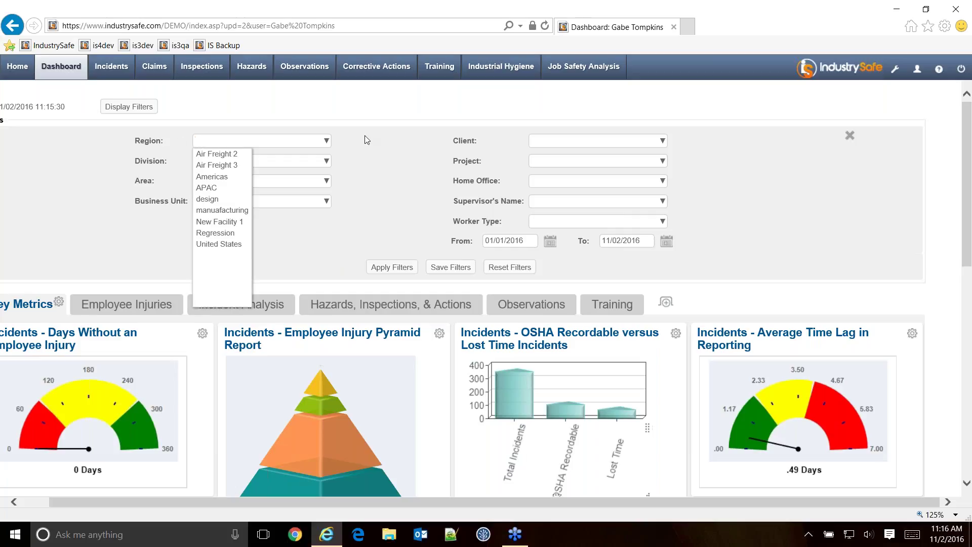
pyautogui.click(214, 158)
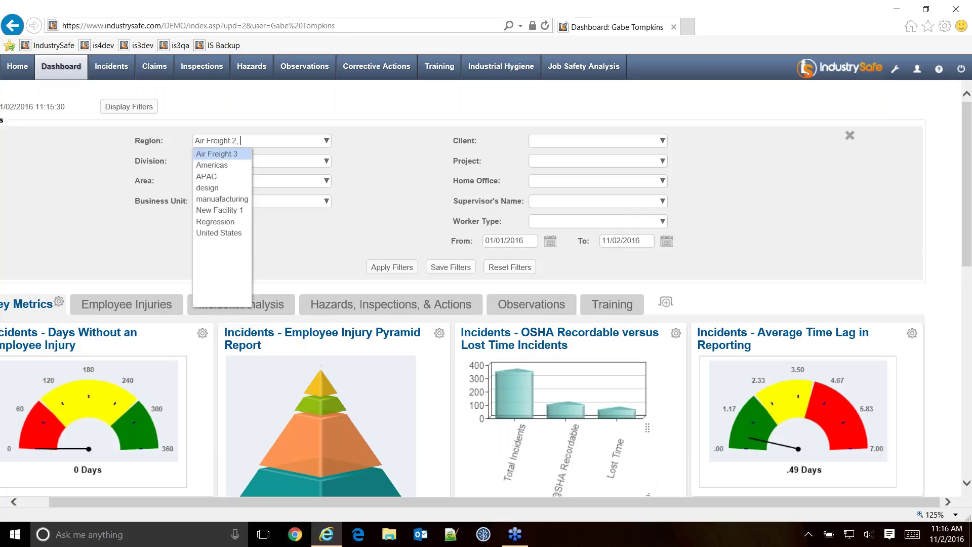
pyautogui.click(212, 167)
pyautogui.click(223, 189)
pyautogui.click(80, 202)
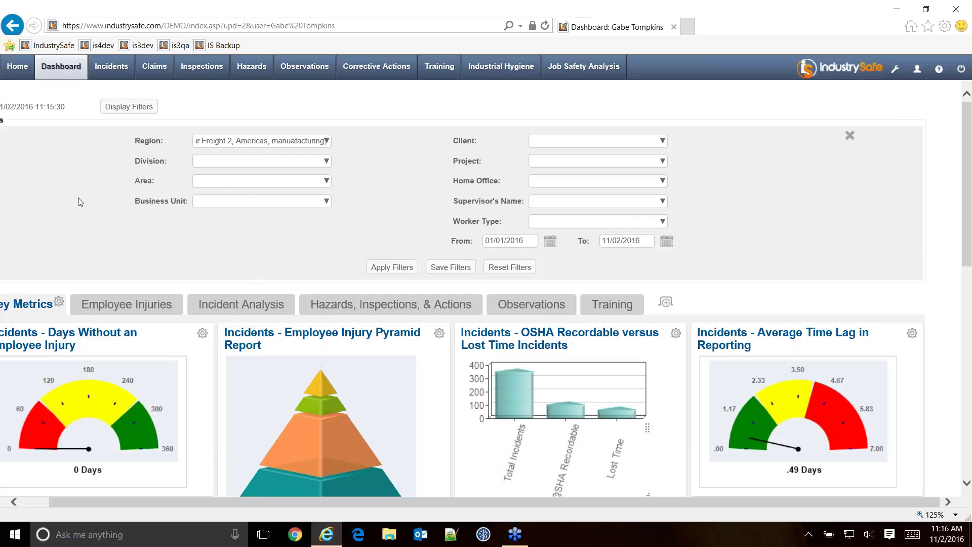
# Set the To date to 6/30/2016 and apply the filters to the dashboard.
pyautogui.click(609, 242)
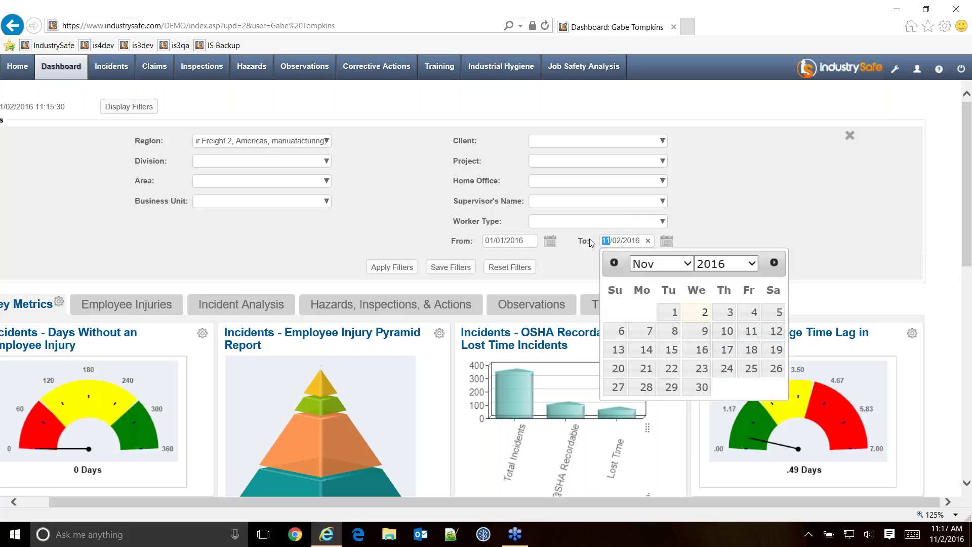
pyautogui.write('6/30')
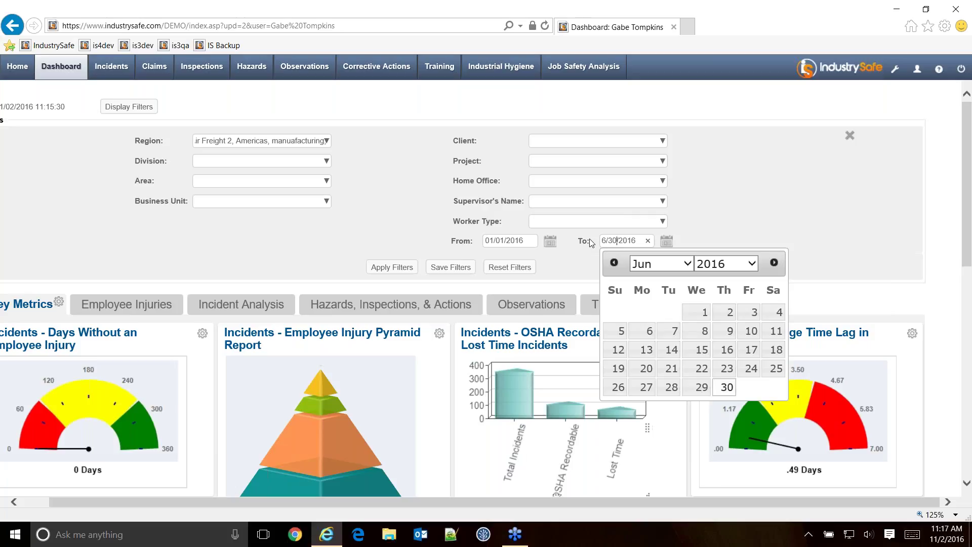
pyautogui.click(575, 272)
pyautogui.click(401, 270)
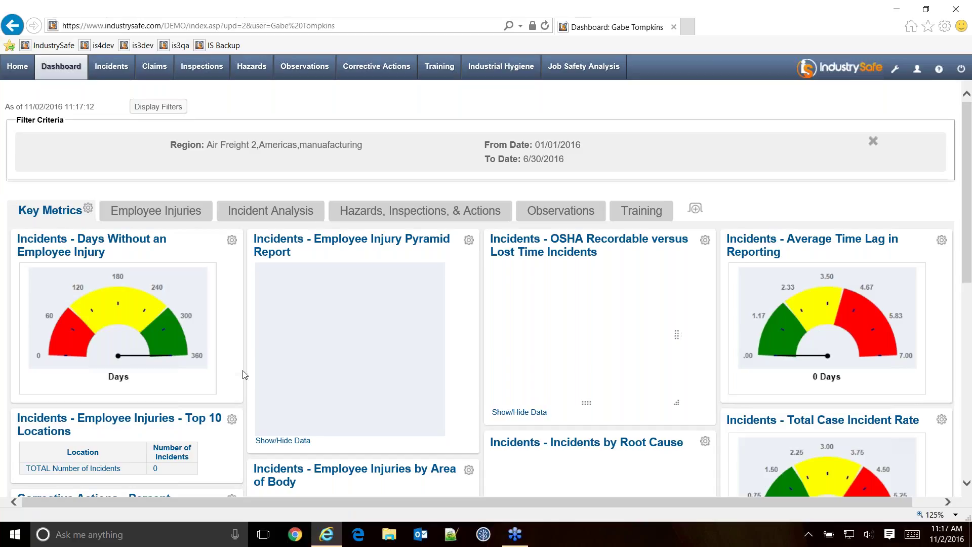
pyautogui.scroll(-6, 251, 368)
# Open the Incidents tab's Incident Summary, briefly returning to the Dashboard in between.
pyautogui.scroll(6, 251, 369)
pyautogui.click(111, 73)
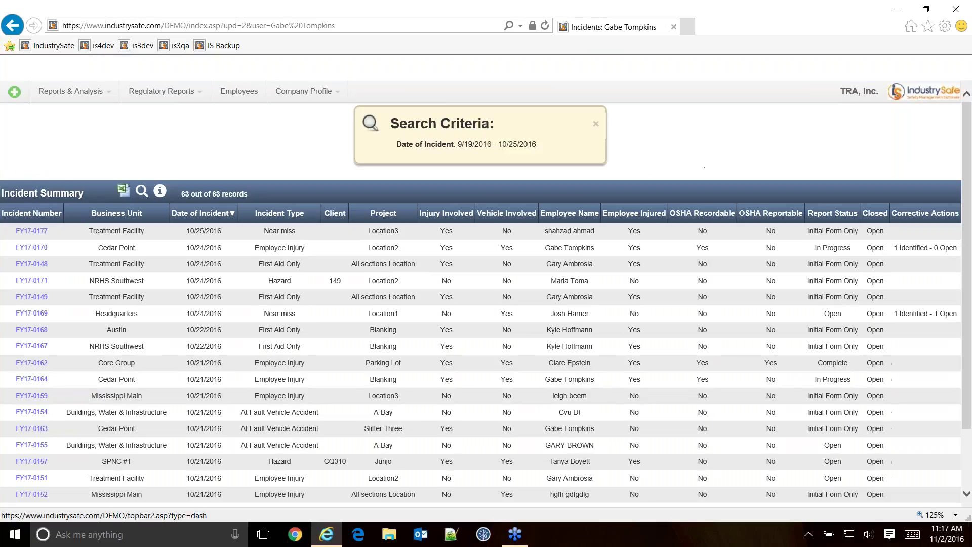
pyautogui.click(66, 73)
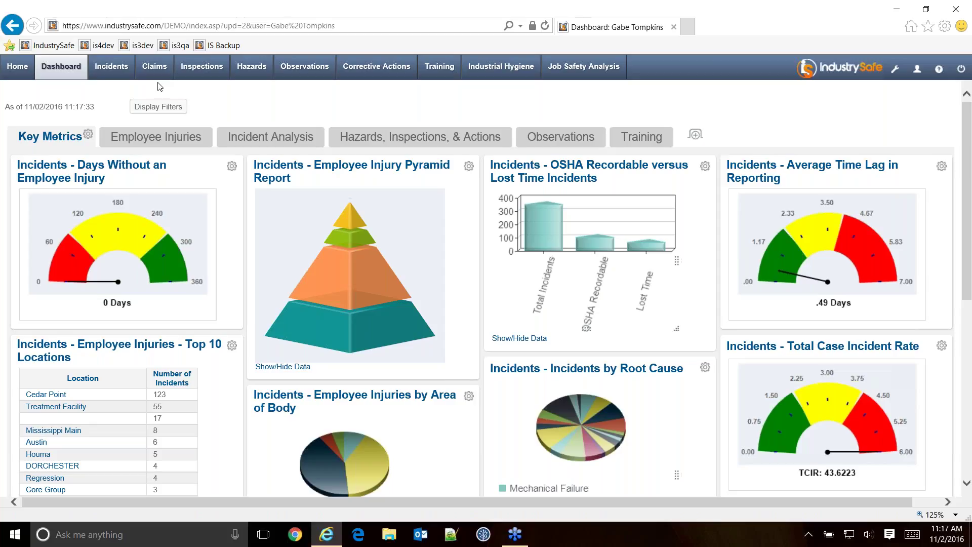
pyautogui.click(111, 70)
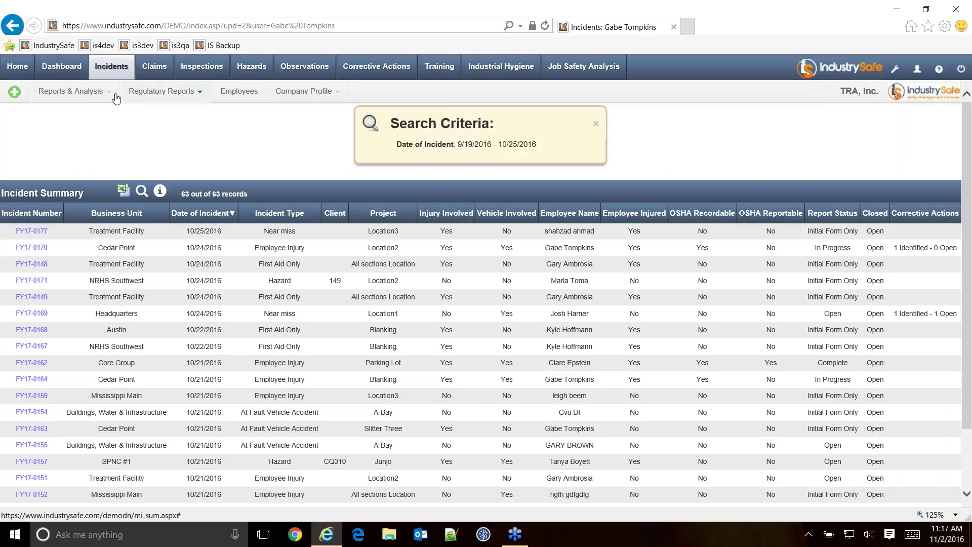
# Pick Vehicle Incidents Log from the Reports & Analysis list.
pyautogui.click(108, 93)
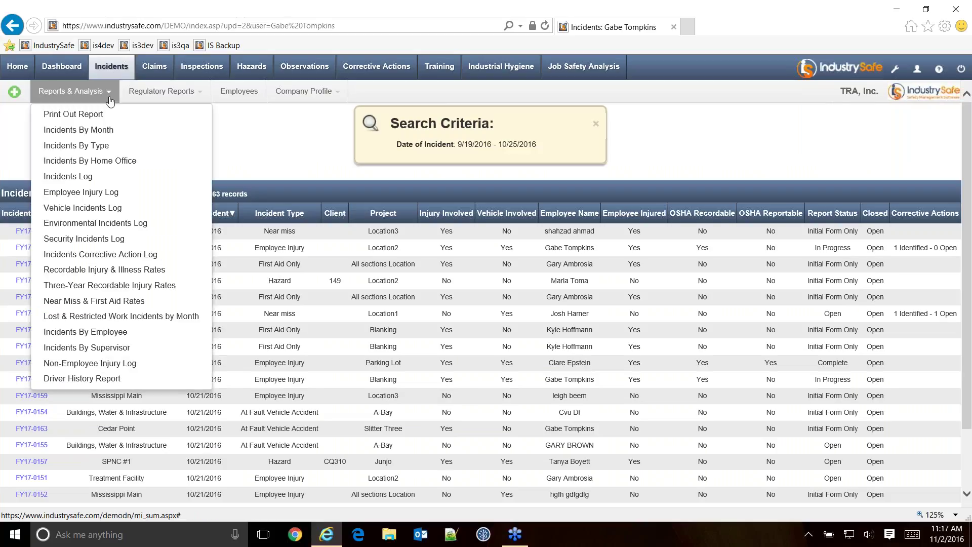
pyautogui.click(61, 209)
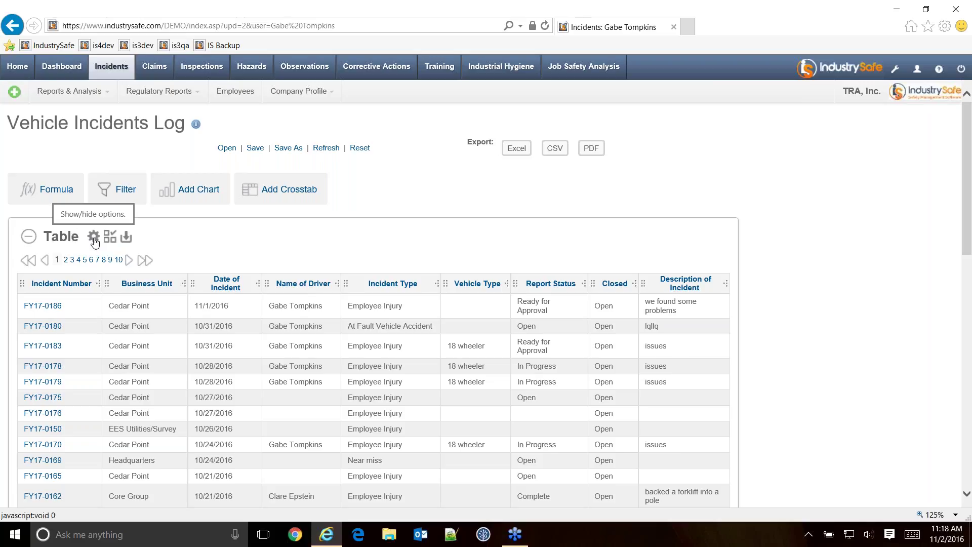
pyautogui.click(94, 239)
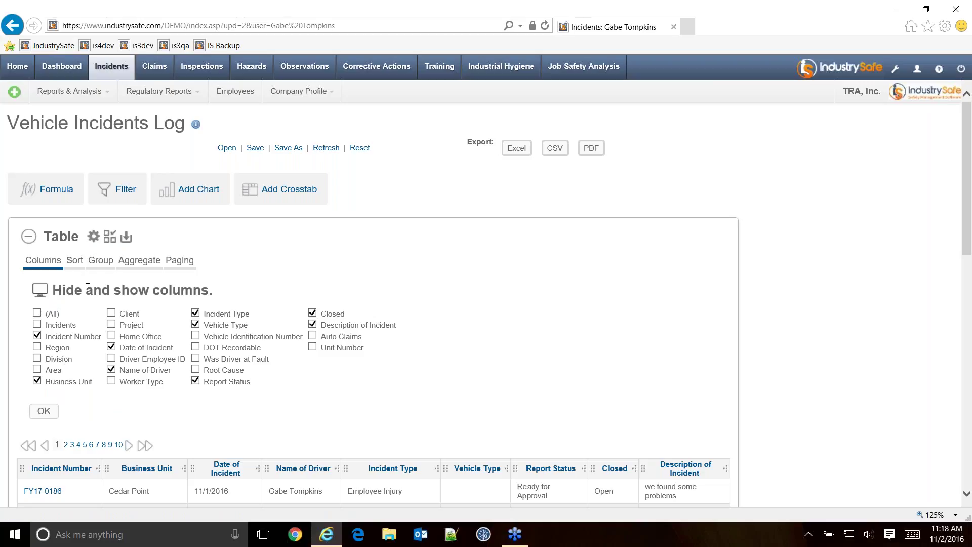
pyautogui.click(78, 263)
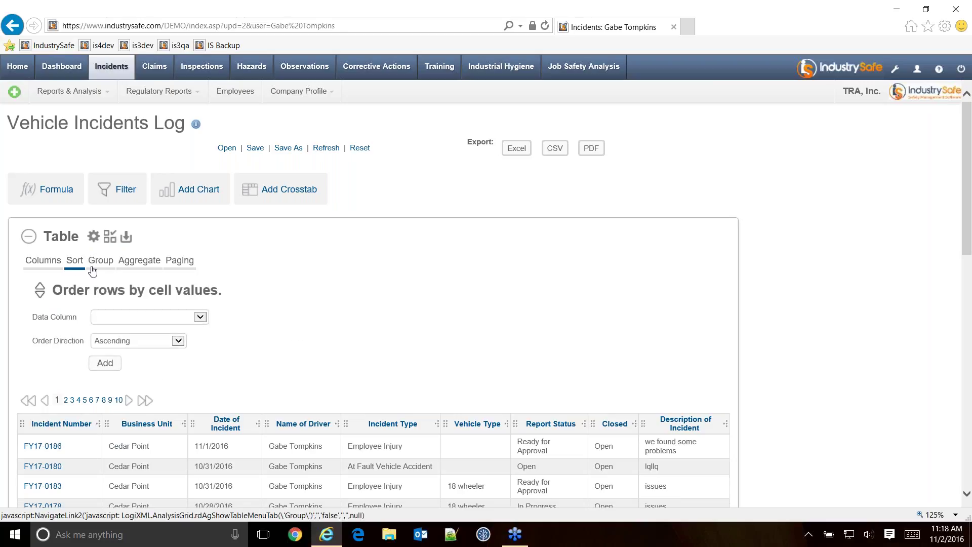
pyautogui.click(89, 271)
pyautogui.click(138, 263)
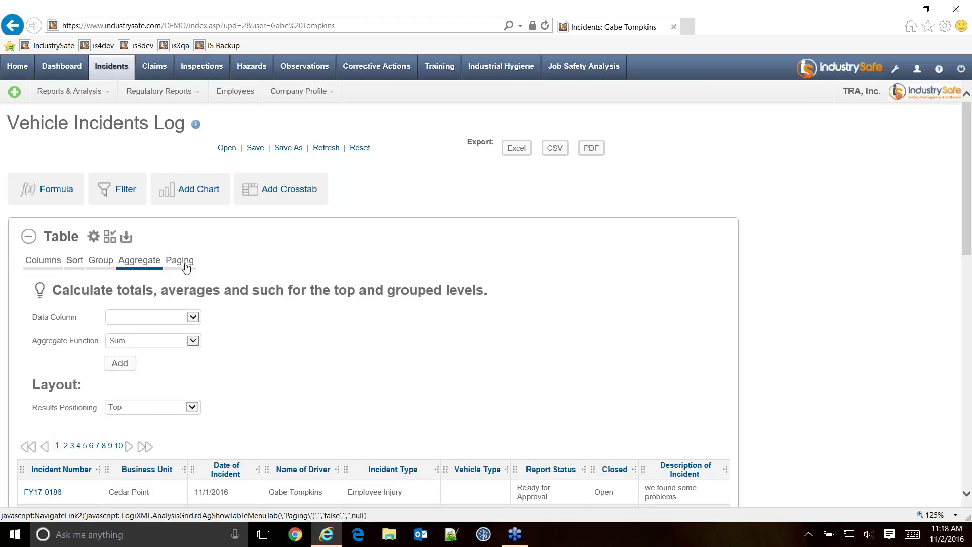
pyautogui.click(180, 261)
pyautogui.click(43, 261)
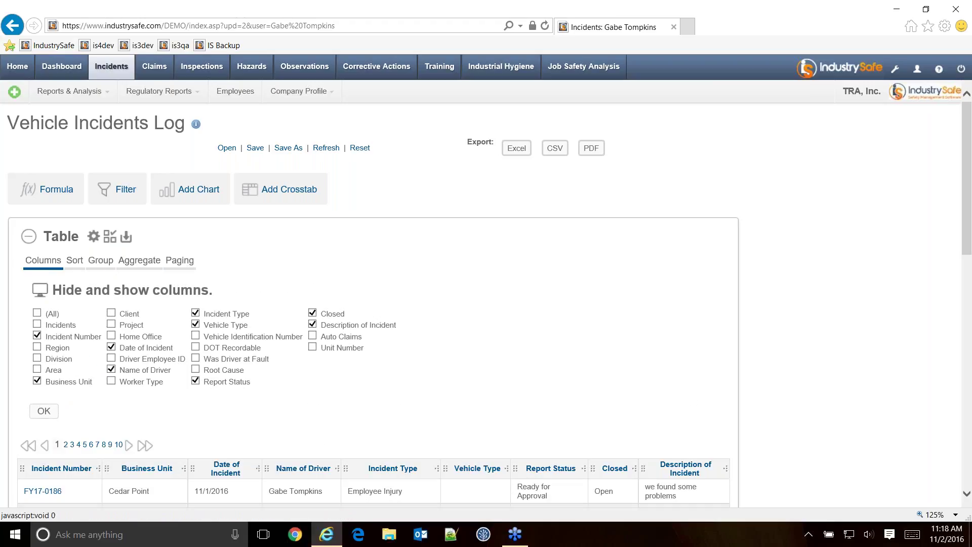
pyautogui.click(94, 238)
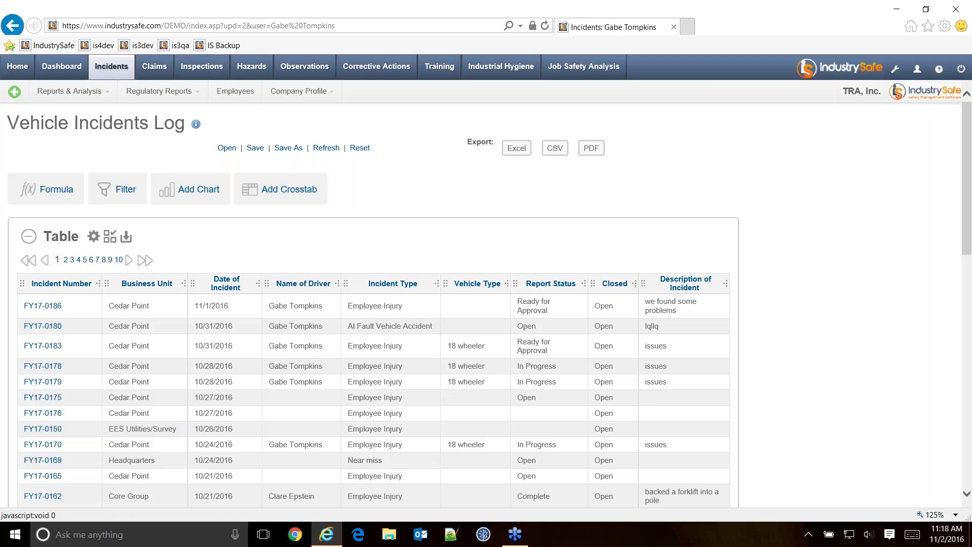
# Use Add Chart on the Incident Type column to chart summed incidents by Incident Type.
pyautogui.click(408, 288)
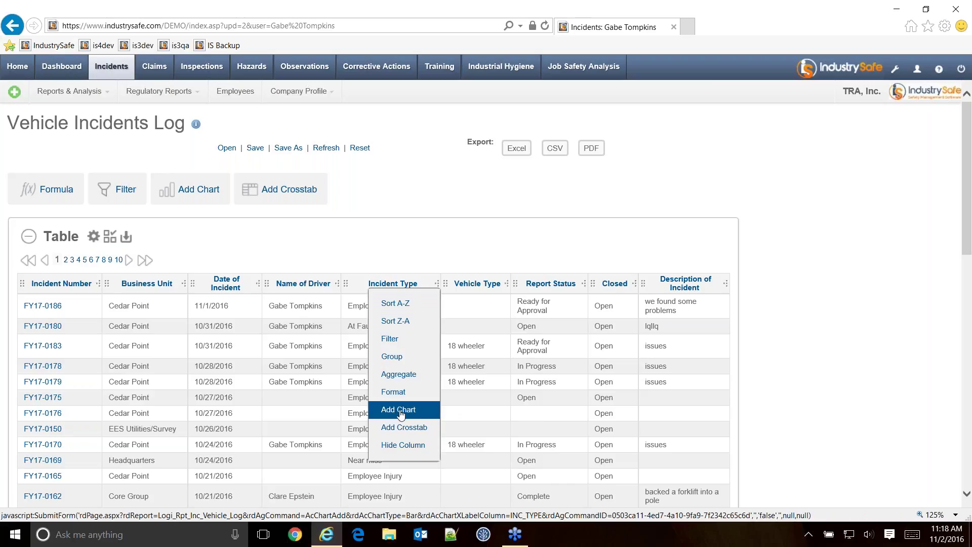
pyautogui.moveTo(407, 399)
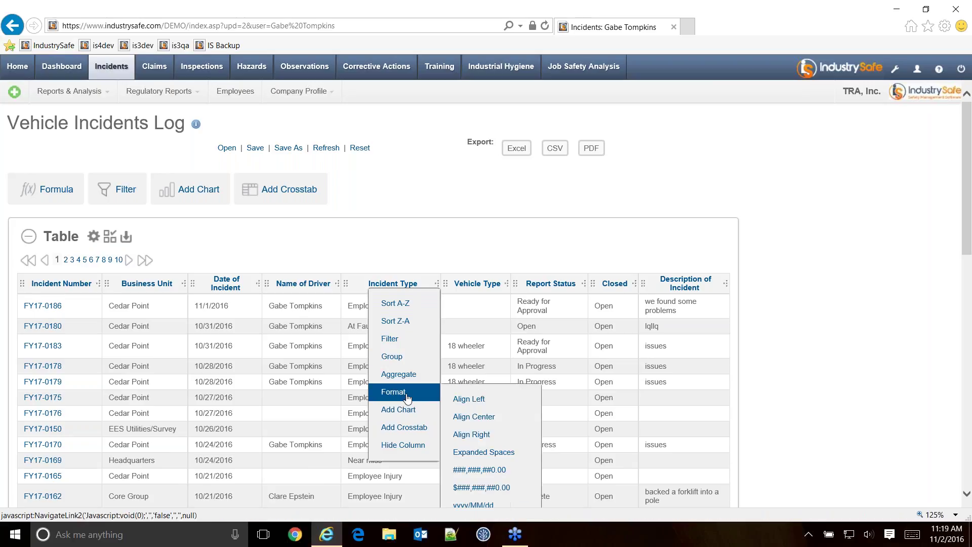
pyautogui.scroll(-2, 408, 385)
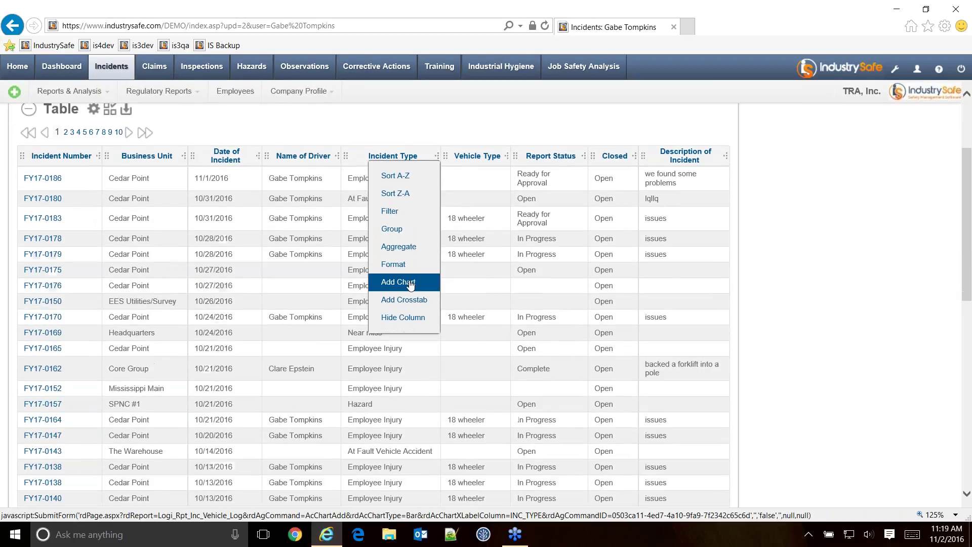
pyautogui.moveTo(409, 267)
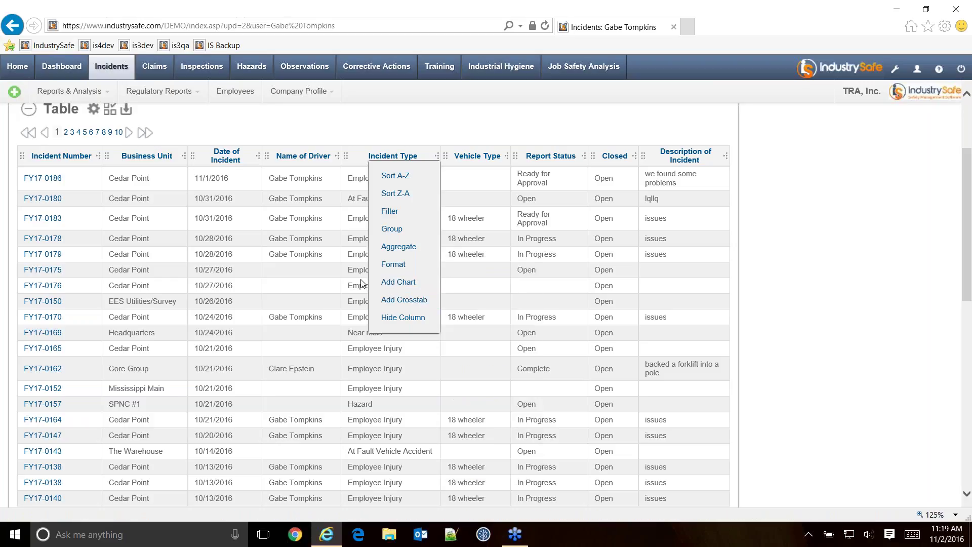
pyautogui.scroll(1, 393, 287)
pyautogui.scroll(2, 393, 287)
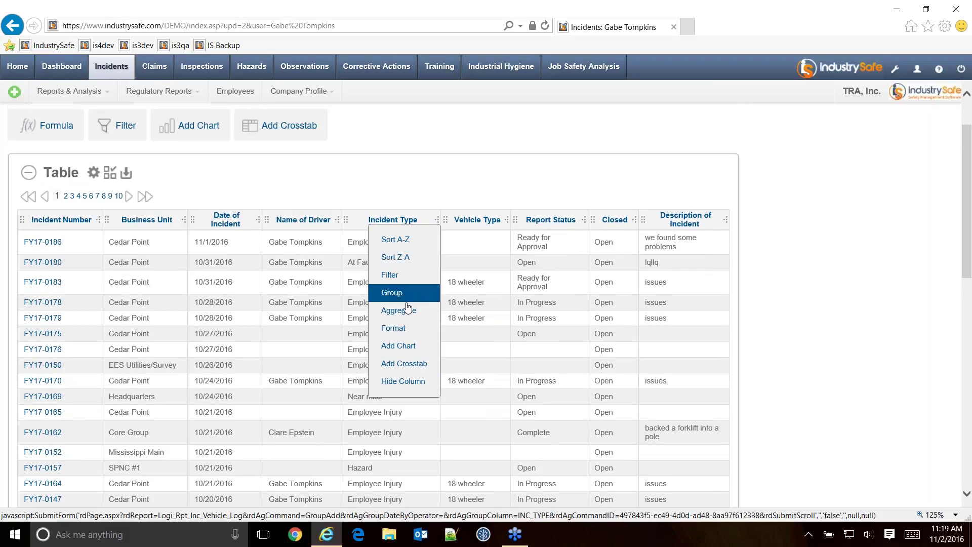
pyautogui.click(477, 223)
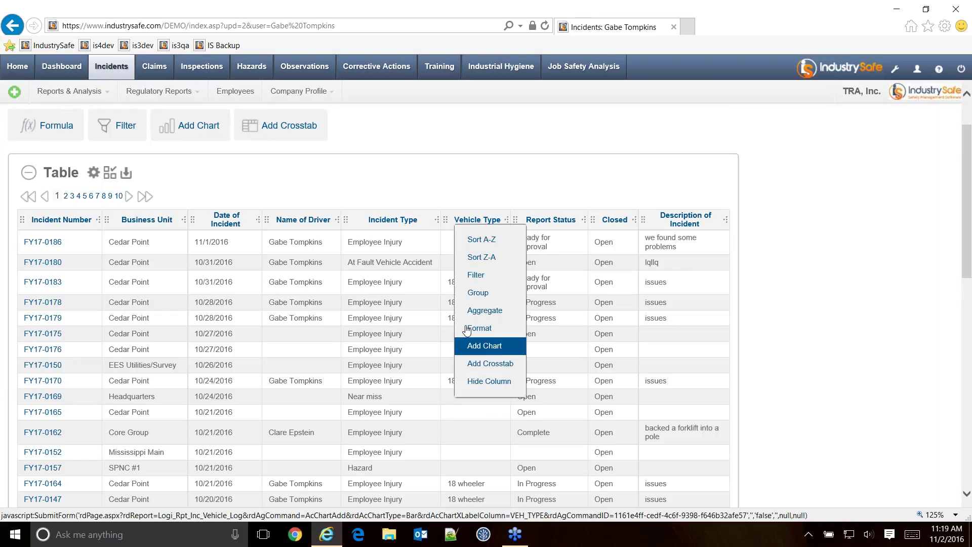
pyautogui.click(400, 226)
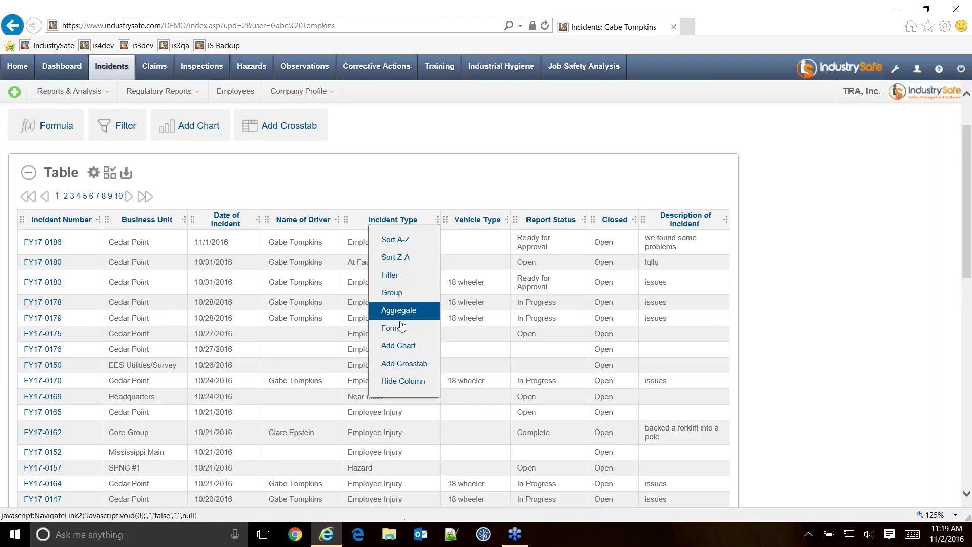
pyautogui.click(398, 346)
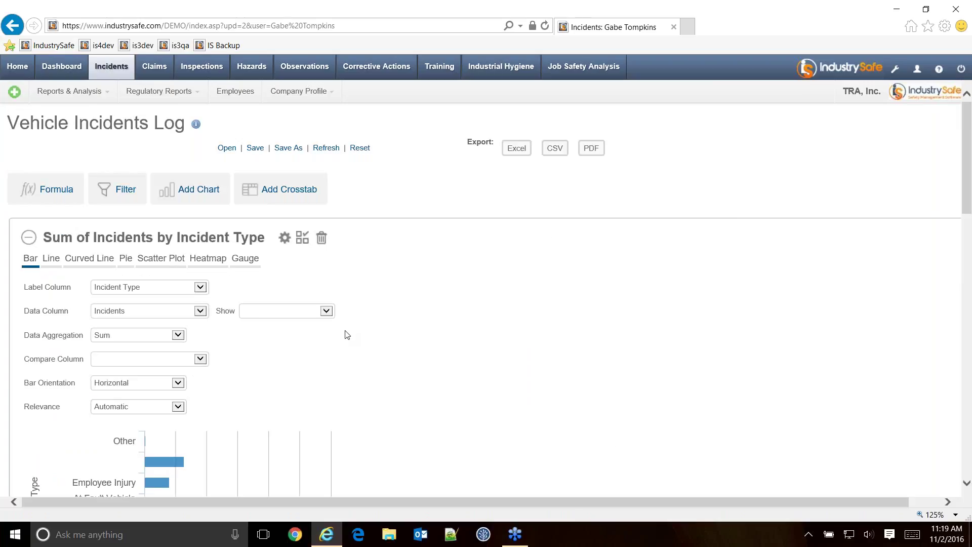
# Set the chart's Compare Column to Vehicle Type, stacked.
pyautogui.scroll(-2, 376, 317)
pyautogui.scroll(-3, 379, 318)
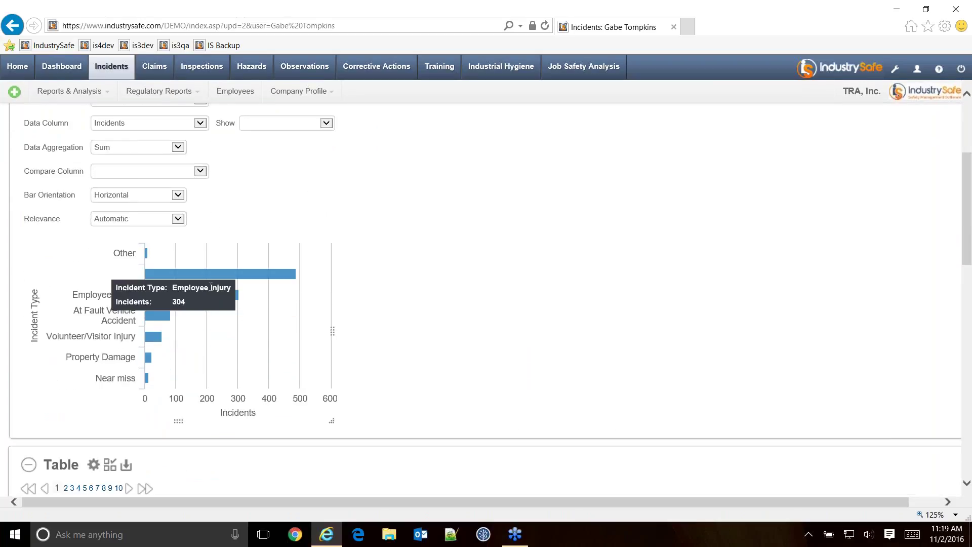
pyautogui.scroll(2, 363, 314)
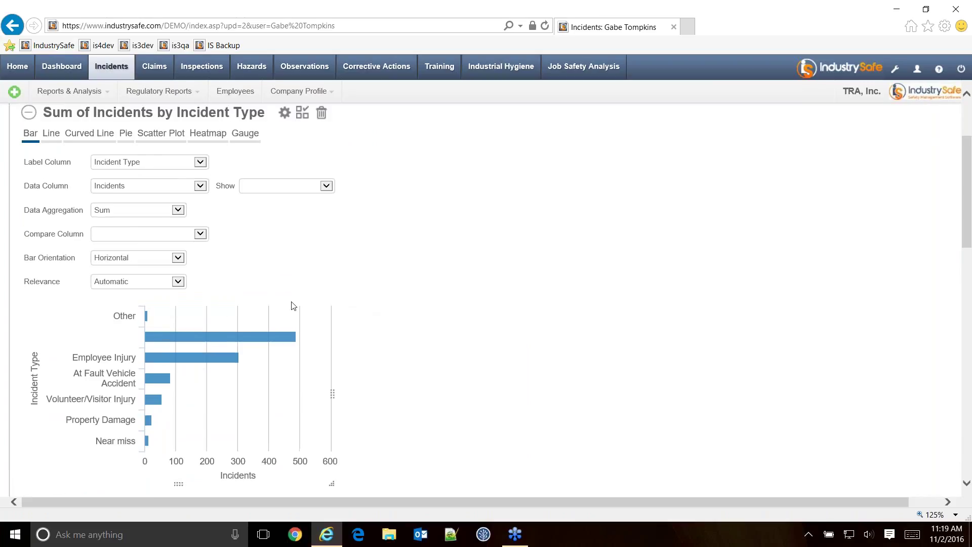
pyautogui.click(142, 240)
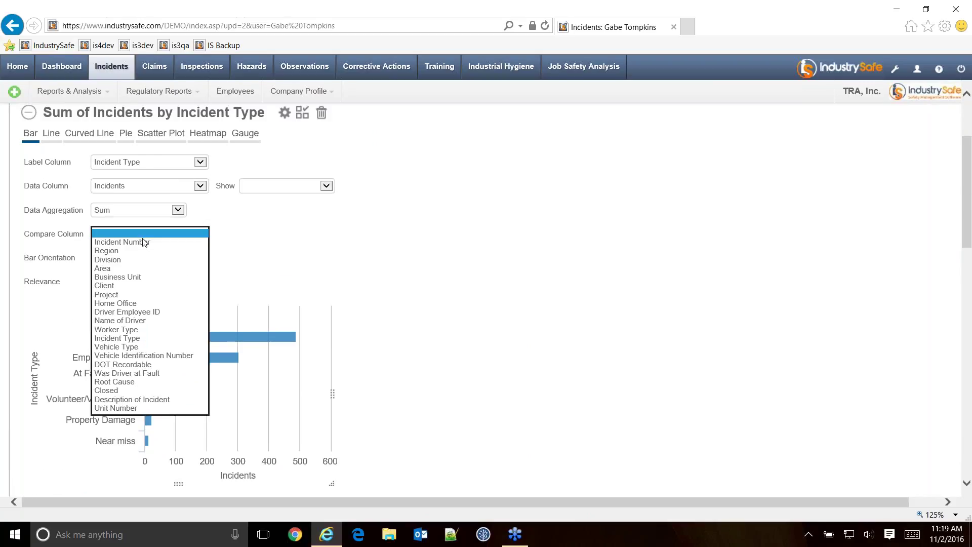
pyautogui.click(121, 347)
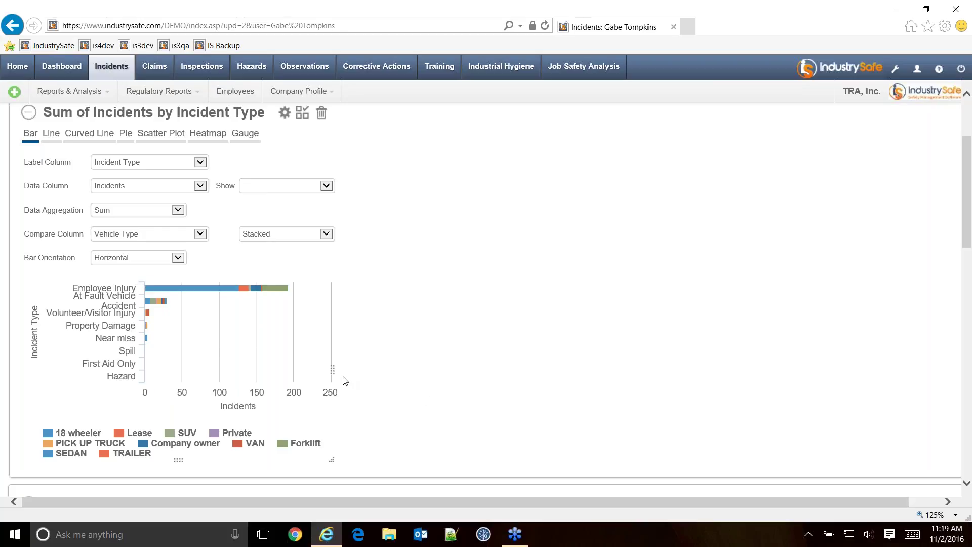
# Widen the chart panel and switch Bar Orientation to Vertical.
pyautogui.moveTo(332, 370); pyautogui.dragTo(403, 361)
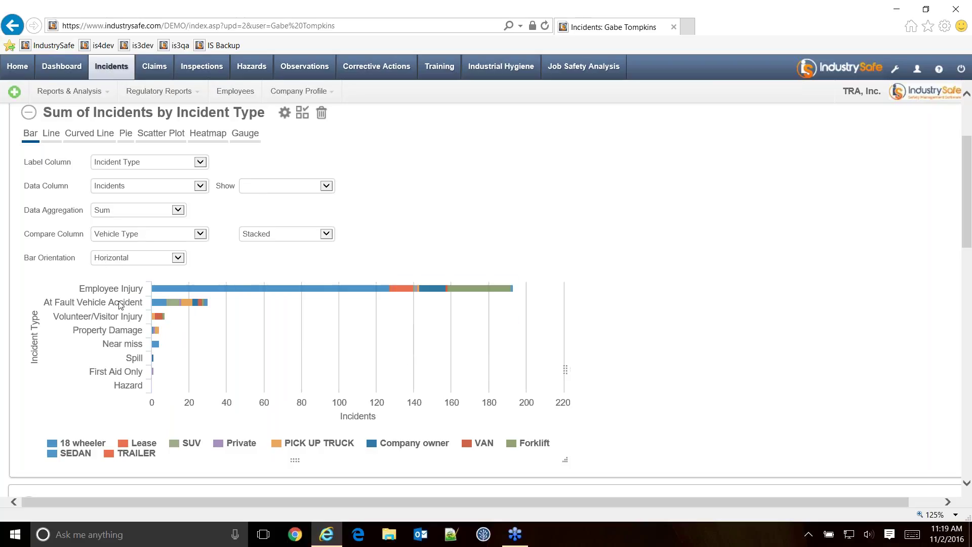
pyautogui.click(128, 258)
pyautogui.click(127, 268)
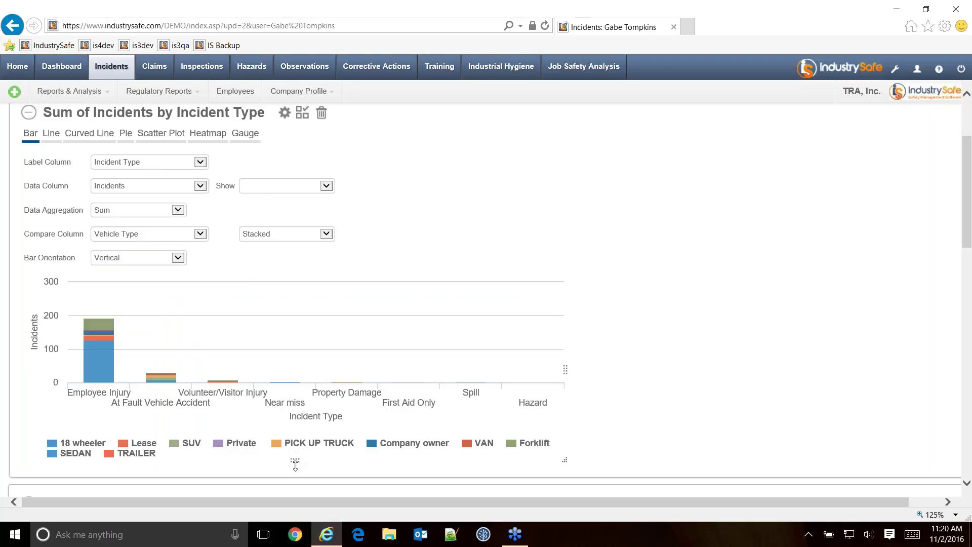
pyautogui.moveTo(297, 478); pyautogui.dragTo(174, 321)
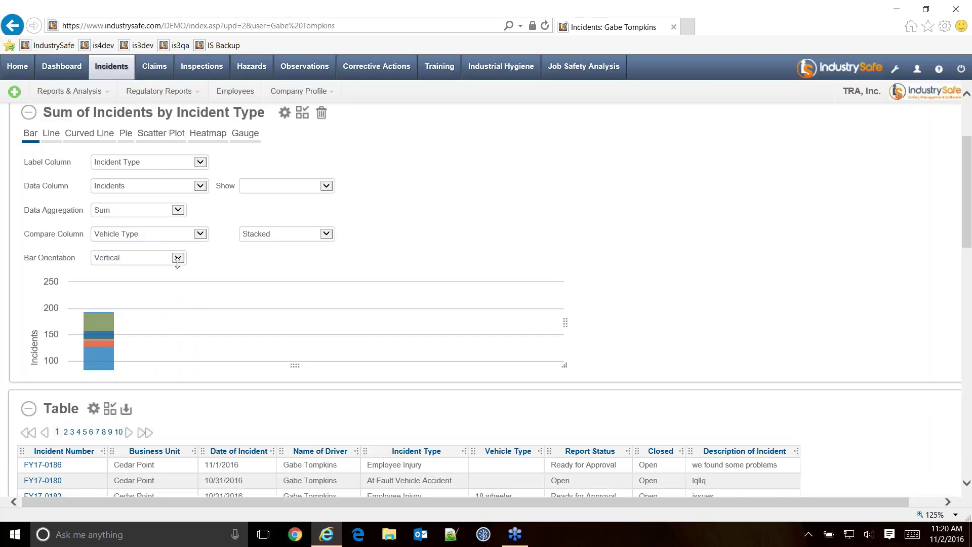
pyautogui.moveTo(257, 238); pyautogui.dragTo(297, 515)
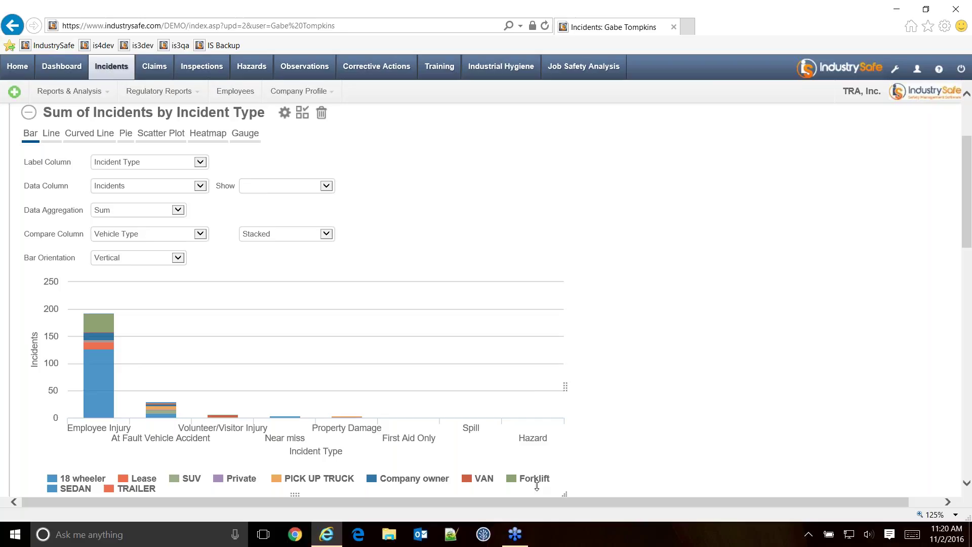
pyautogui.scroll(-3, 671, 422)
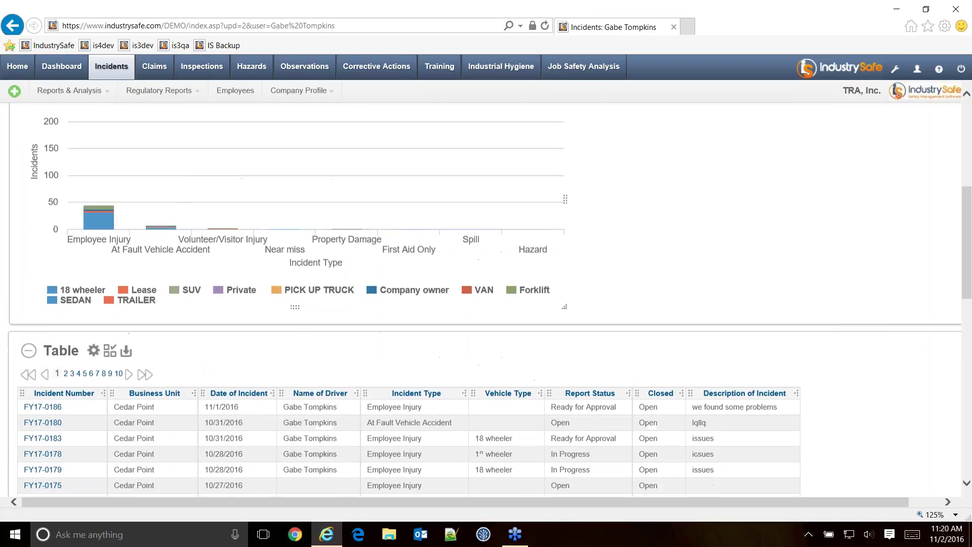
# Make the chart panel taller and show vehicle-type bars Side by Side.
pyautogui.moveTo(293, 306); pyautogui.dragTo(312, 341)
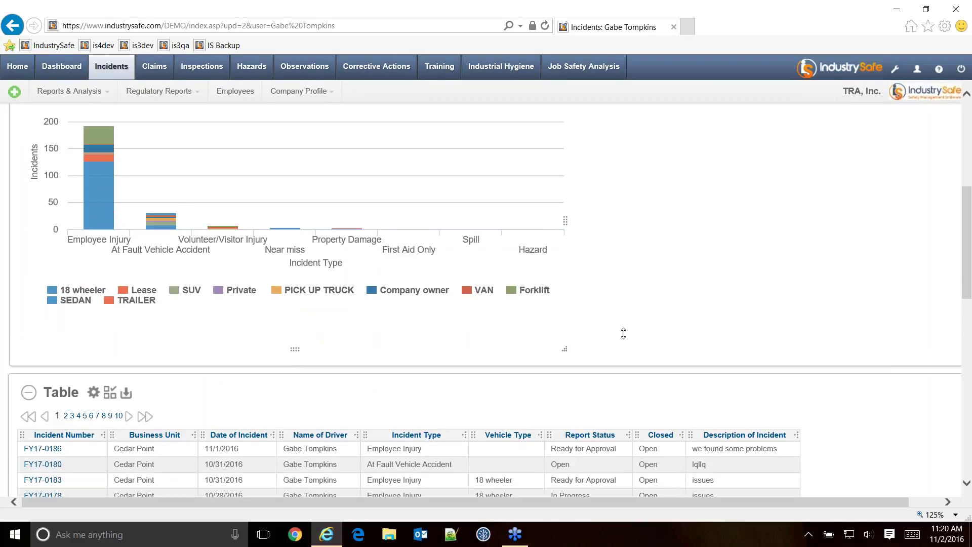
pyautogui.scroll(3, 626, 327)
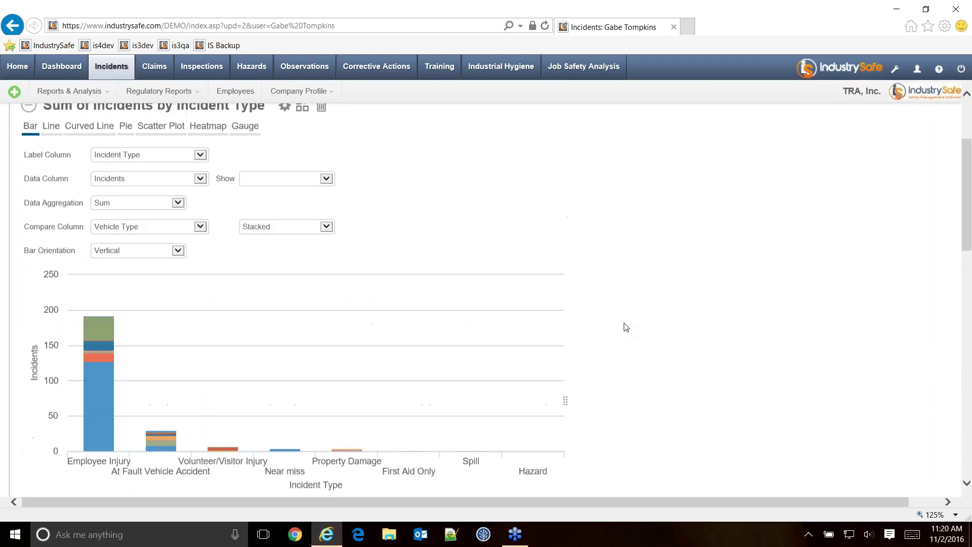
pyautogui.click(277, 232)
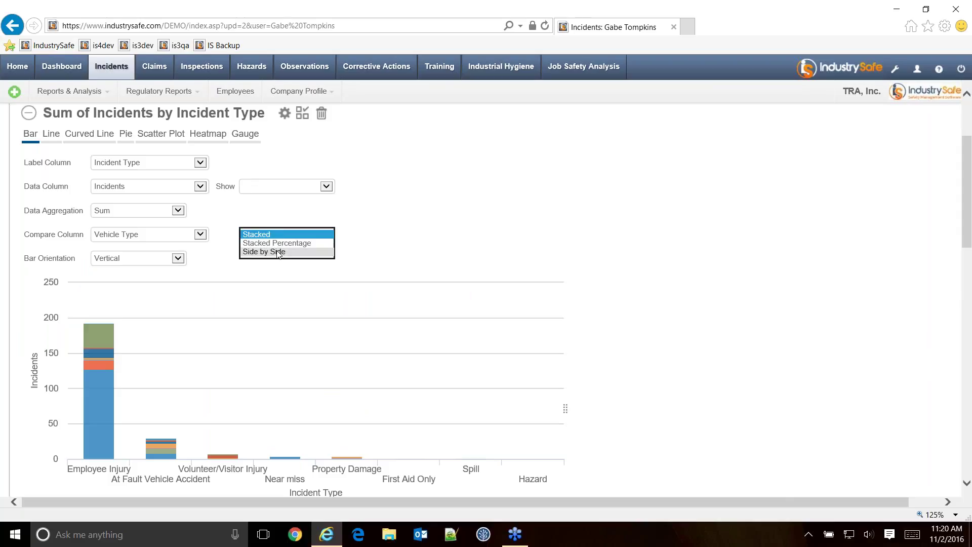
pyautogui.click(278, 252)
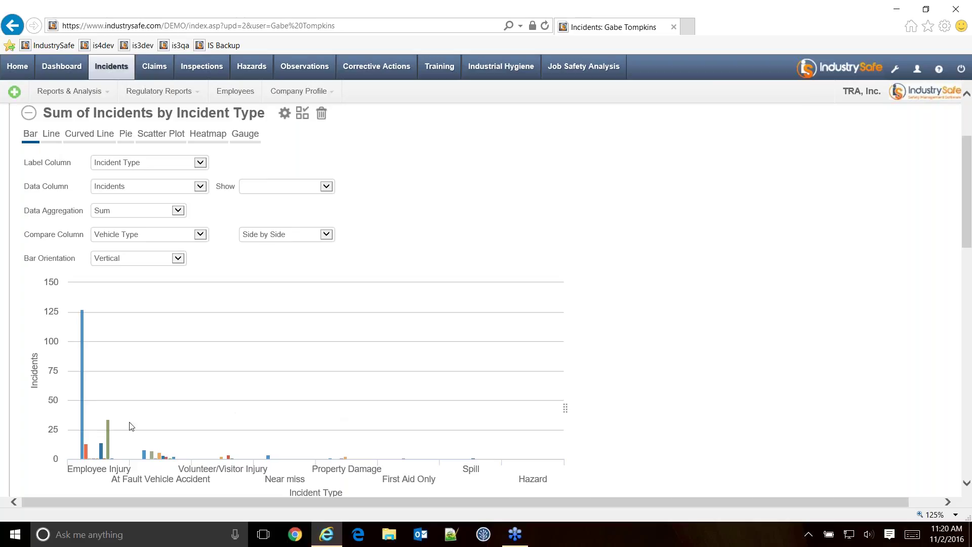
# Look over the Show and Compare Column lists without changing them.
pyautogui.moveTo(169, 454)
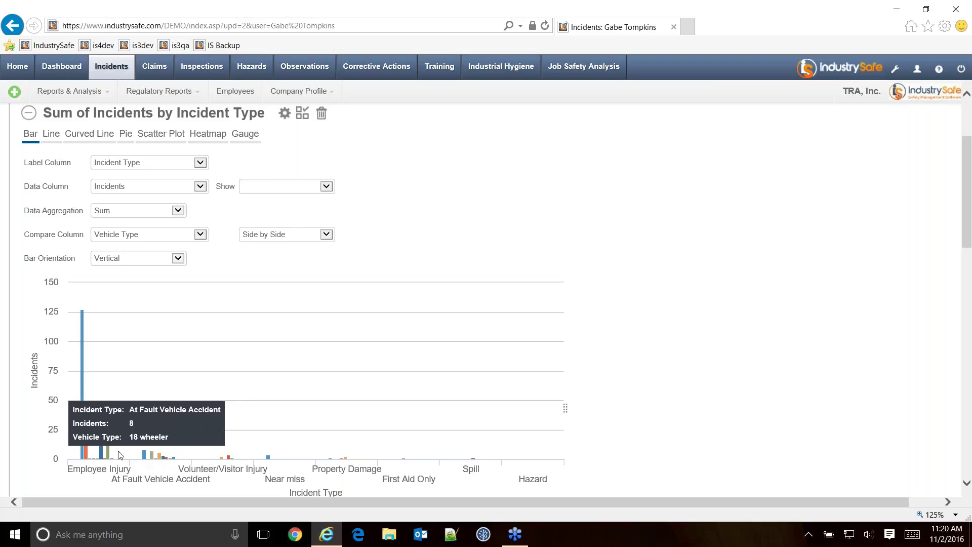
pyautogui.scroll(-2, 89, 354)
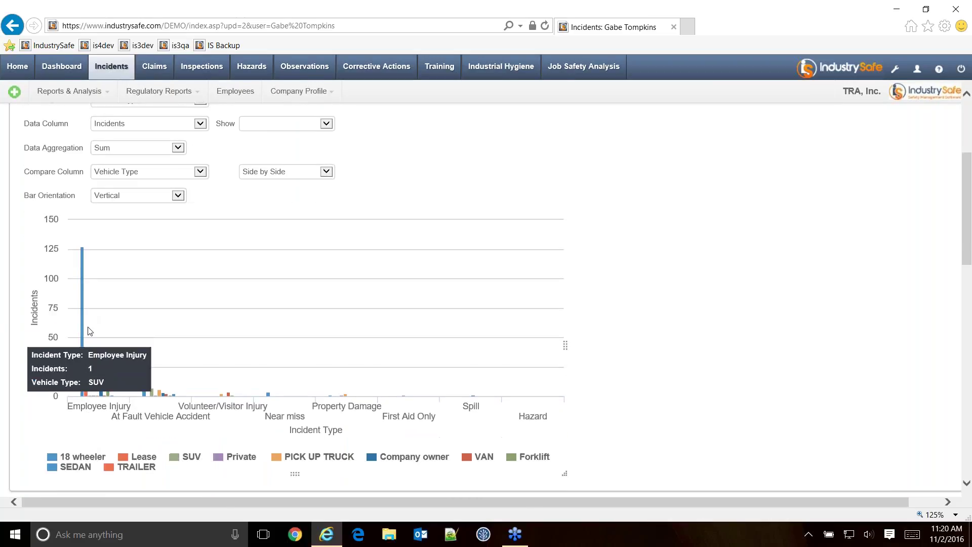
pyautogui.scroll(4, 740, 335)
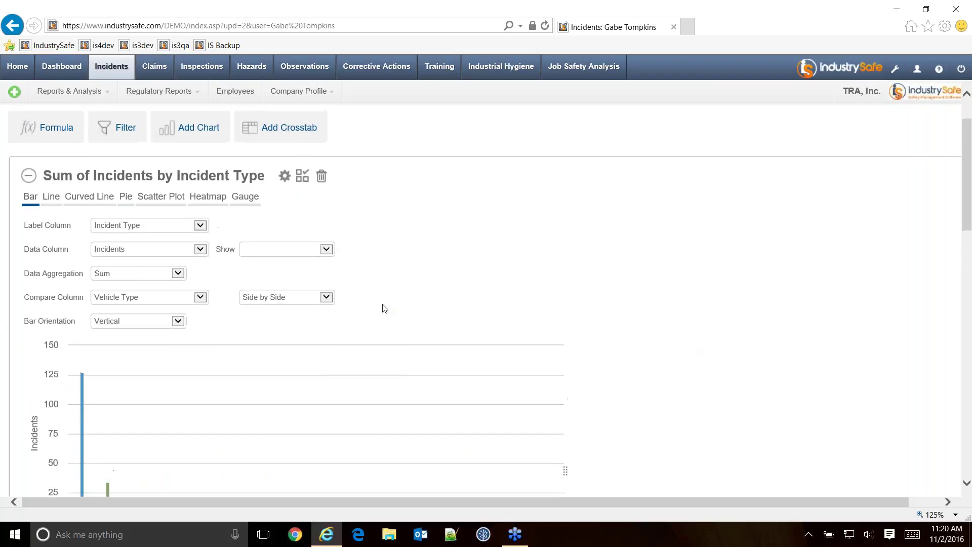
pyautogui.click(244, 249)
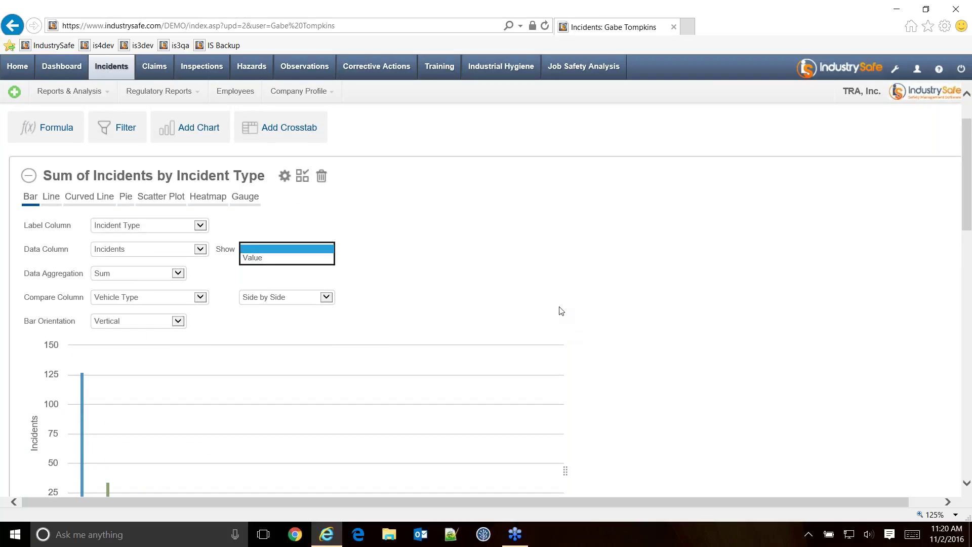
pyautogui.click(121, 355)
pyautogui.click(135, 298)
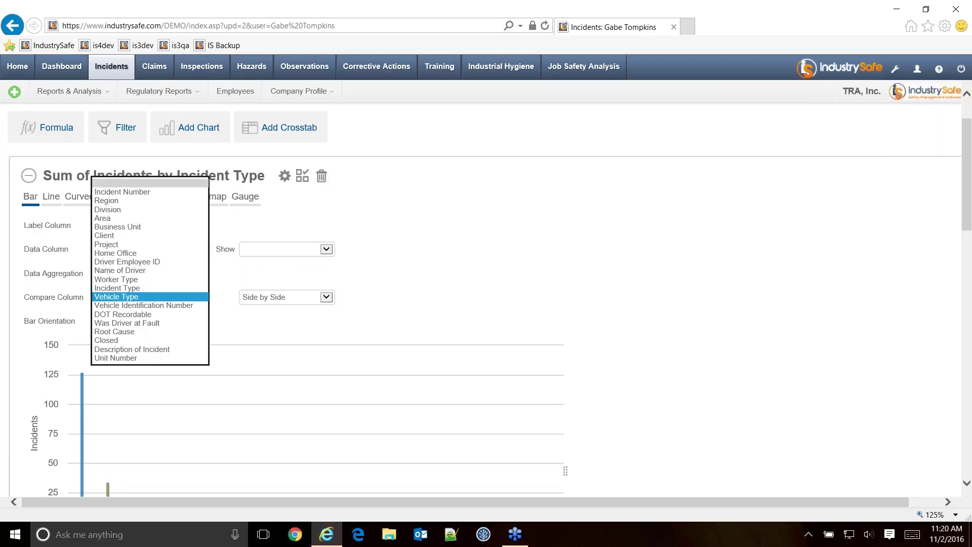
pyautogui.press('Escape')
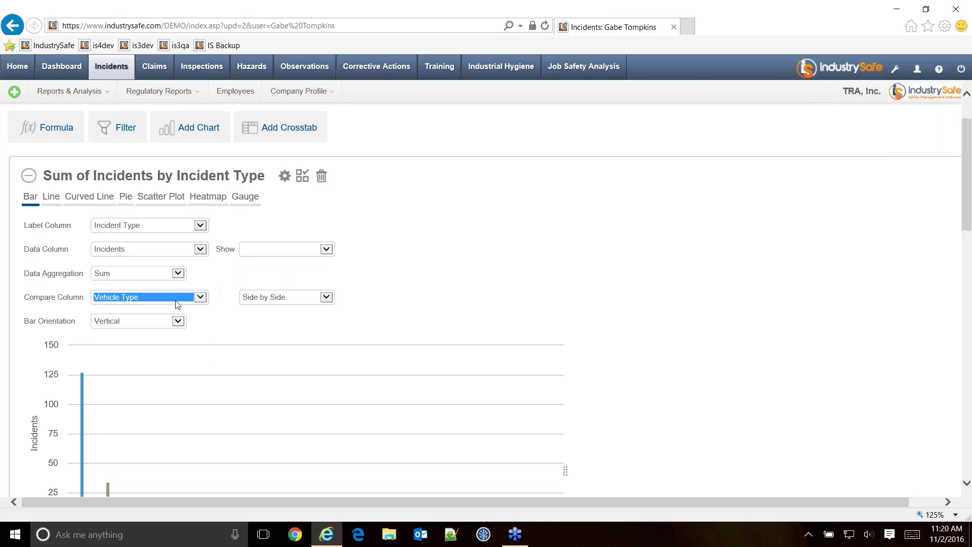
# Remove the Vehicle Type comparison and set Relevance to Rank.
pyautogui.press('Home')
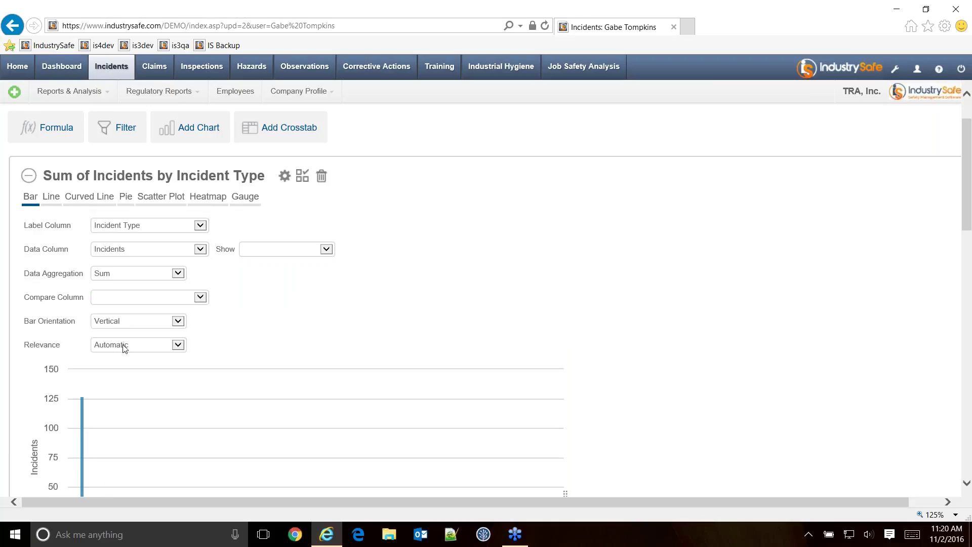
pyautogui.click(133, 345)
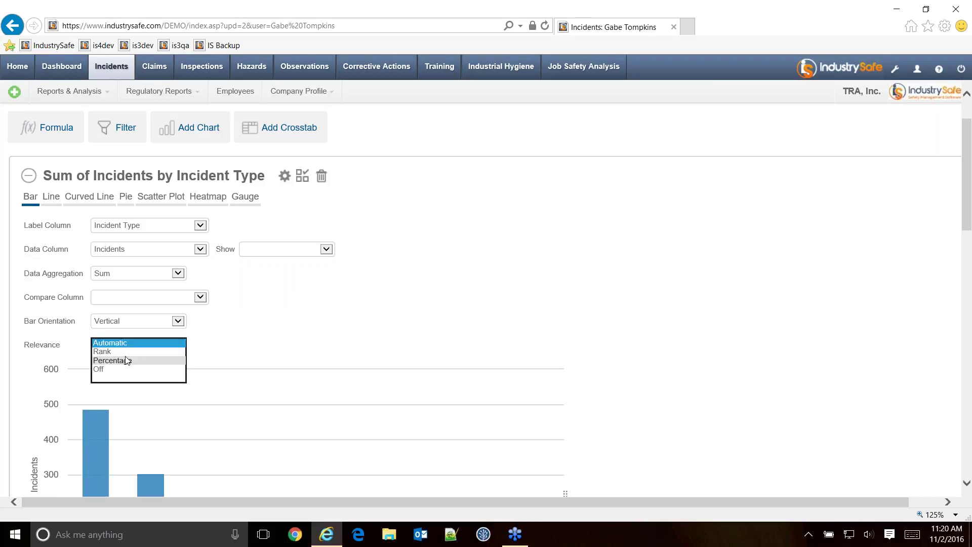
pyautogui.press('Escape')
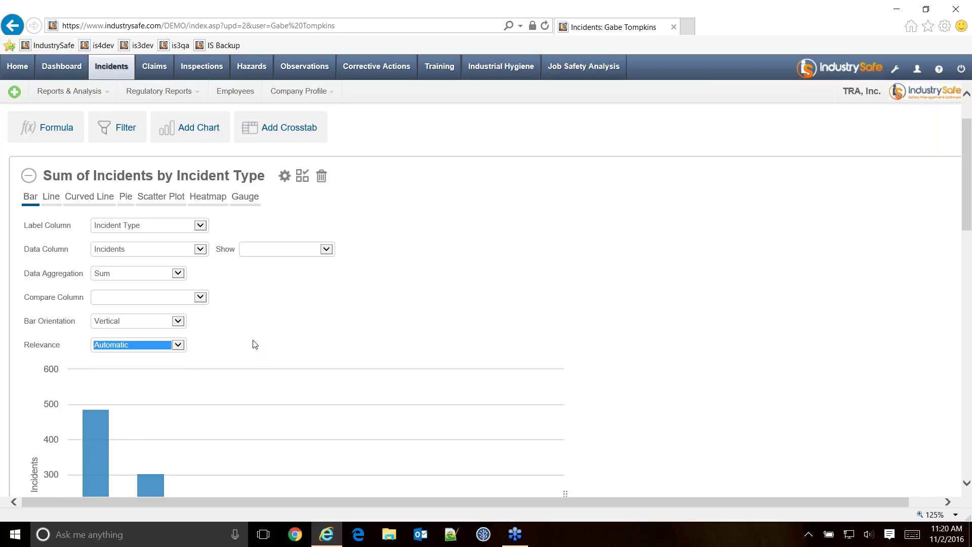
pyautogui.press('Down')
# Keep the ranking limited to the top 5 incident types.
pyautogui.scroll(-1, 325, 338)
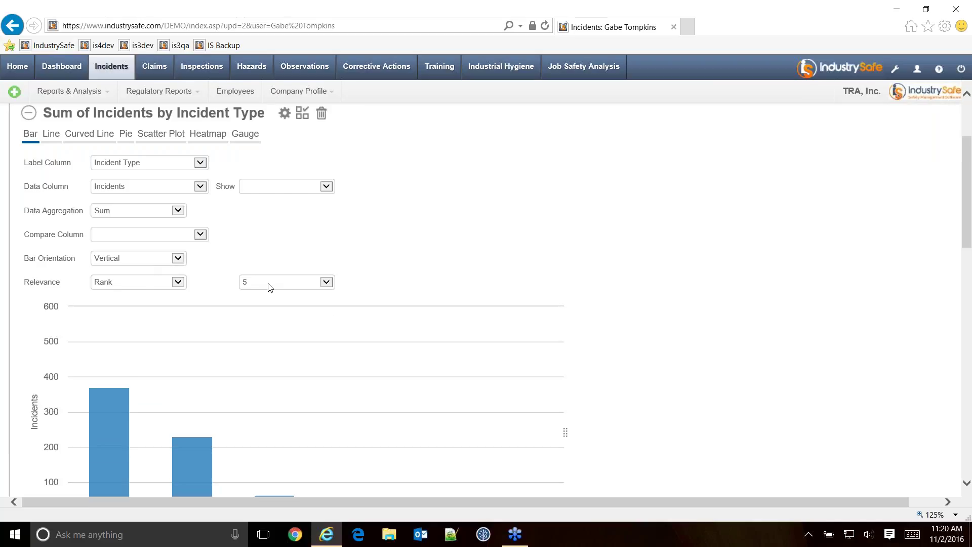
pyautogui.scroll(-1, 388, 287)
pyautogui.scroll(-1, 388, 287)
pyautogui.click(282, 155)
pyautogui.click(714, 295)
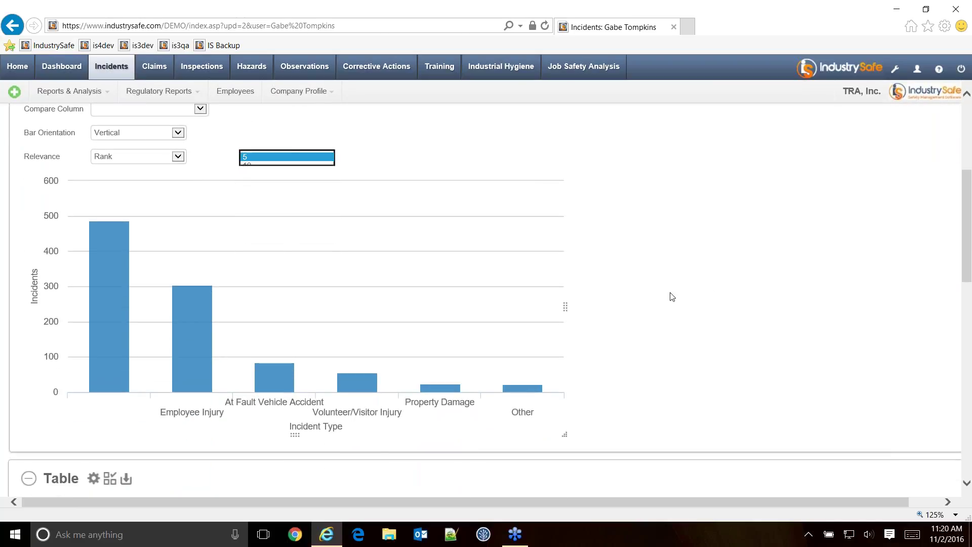
pyautogui.scroll(1, 654, 316)
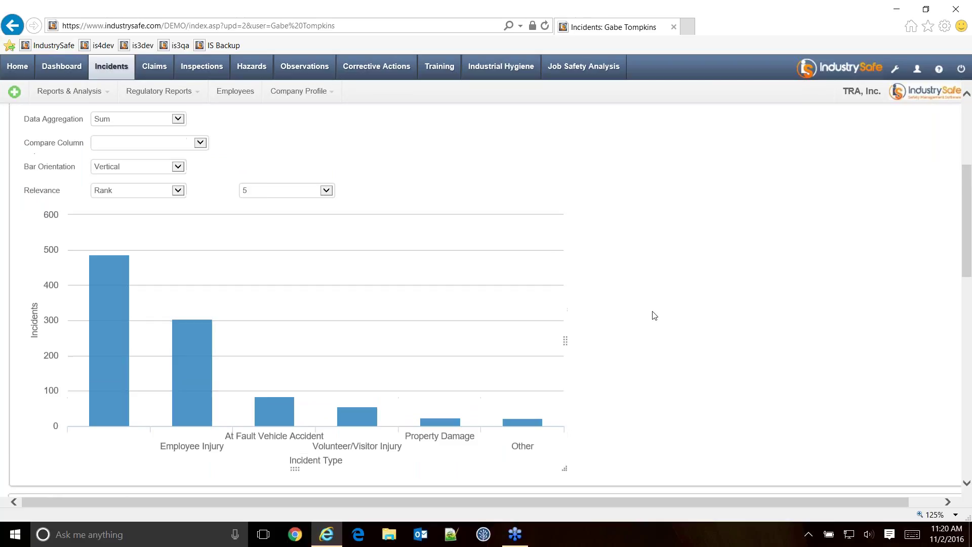
pyautogui.scroll(5, 654, 315)
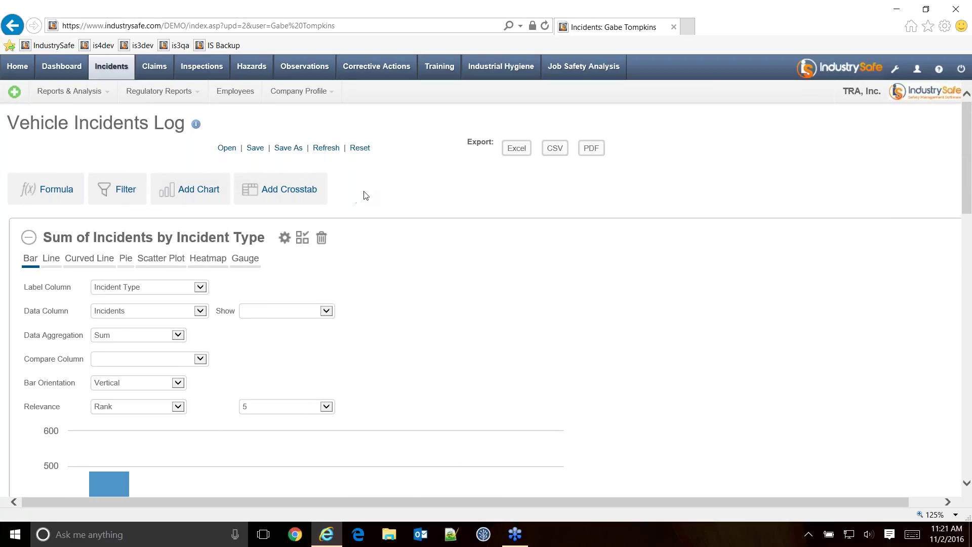
# Open My Reports and choose Add / Edit Schedule for My Vehicle Accident Metrics.
pyautogui.click(227, 147)
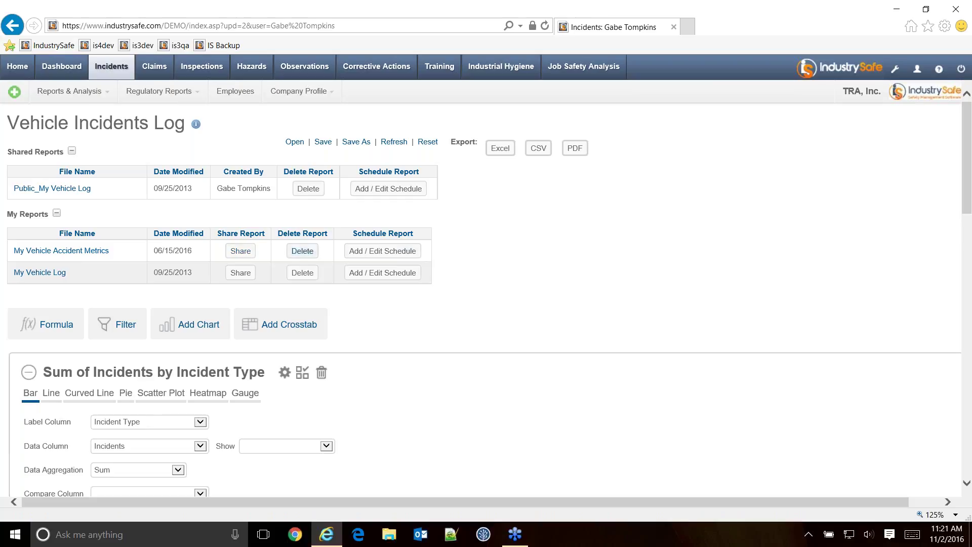
pyautogui.click(382, 251)
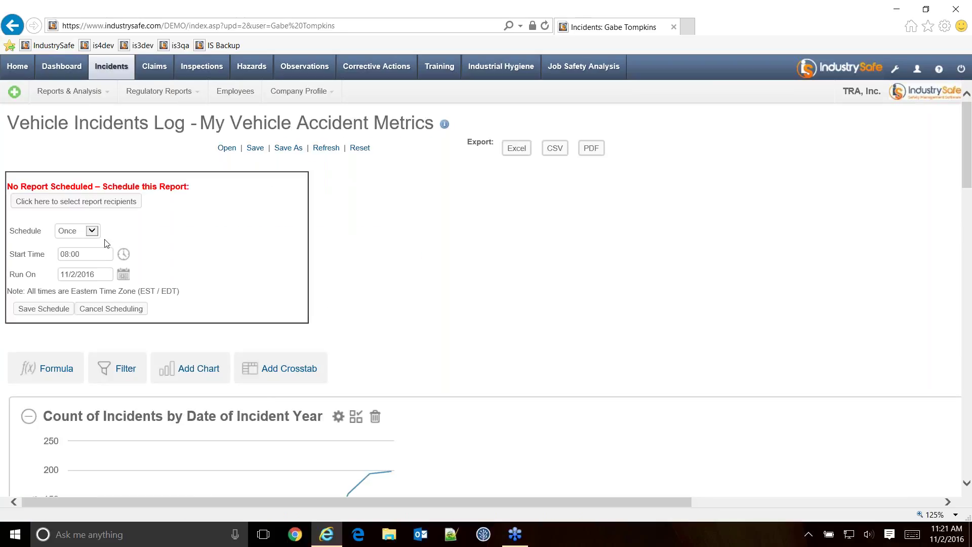
# Review the schedule frequency options and the recipients window, closing it unchanged.
pyautogui.scroll(-2, 126, 241)
pyautogui.scroll(2, 142, 228)
pyautogui.click(93, 231)
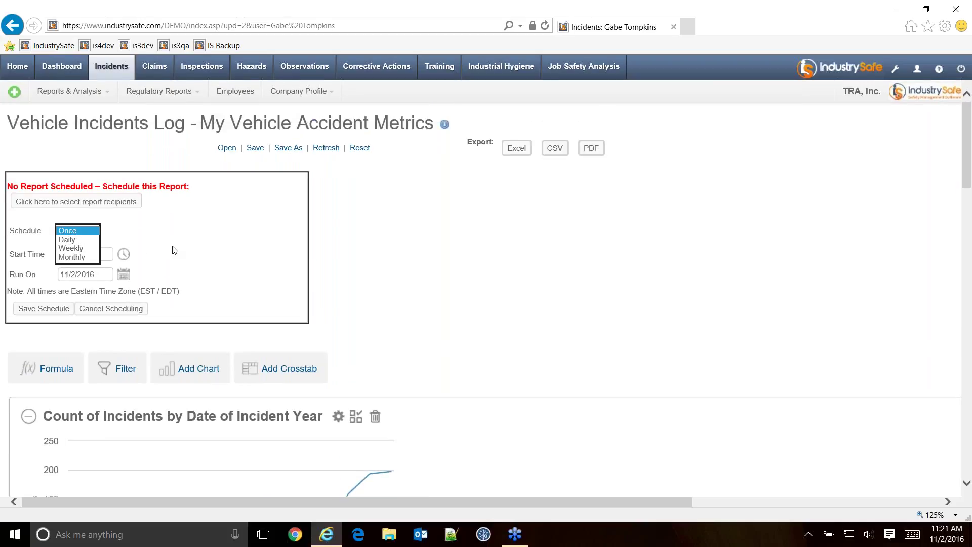
pyautogui.click(122, 213)
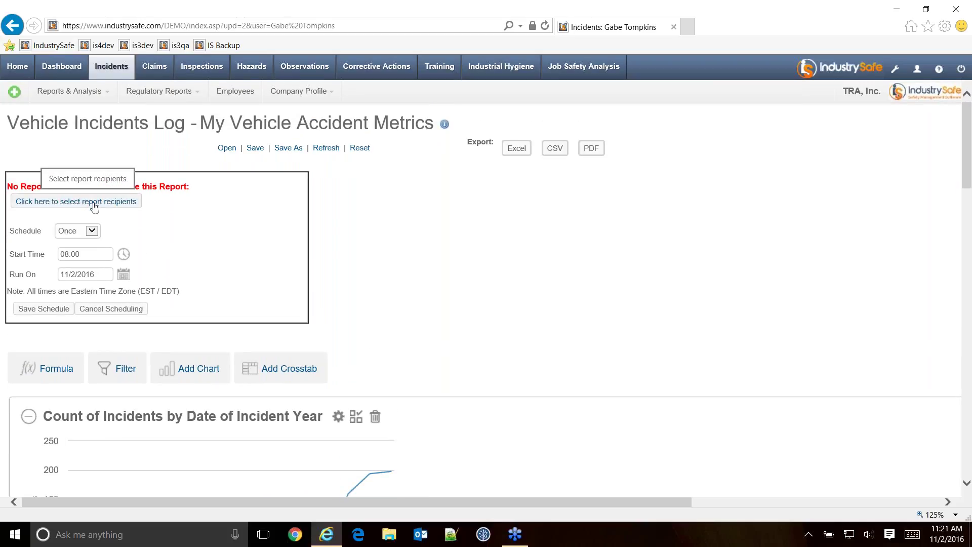
pyautogui.click(96, 205)
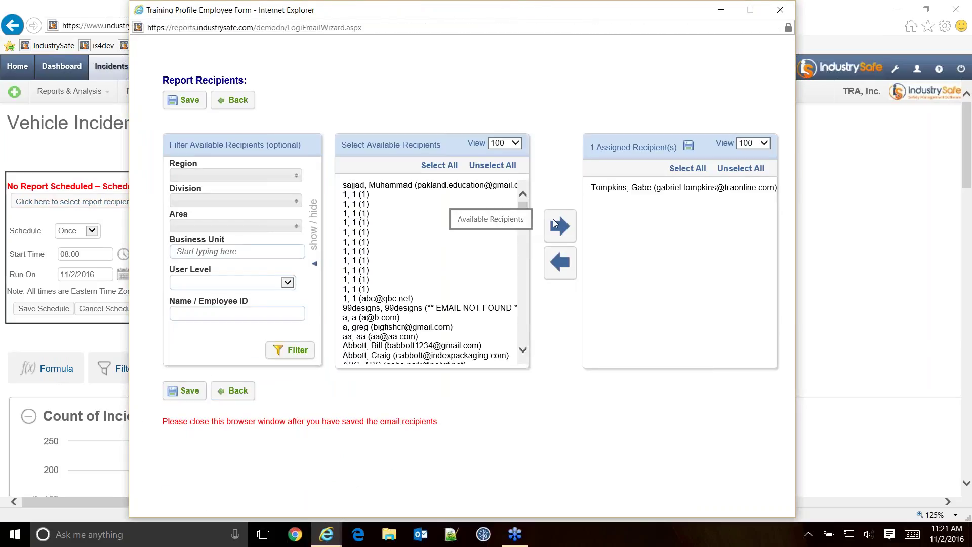
pyautogui.moveTo(524, 217); pyautogui.dragTo(524, 249)
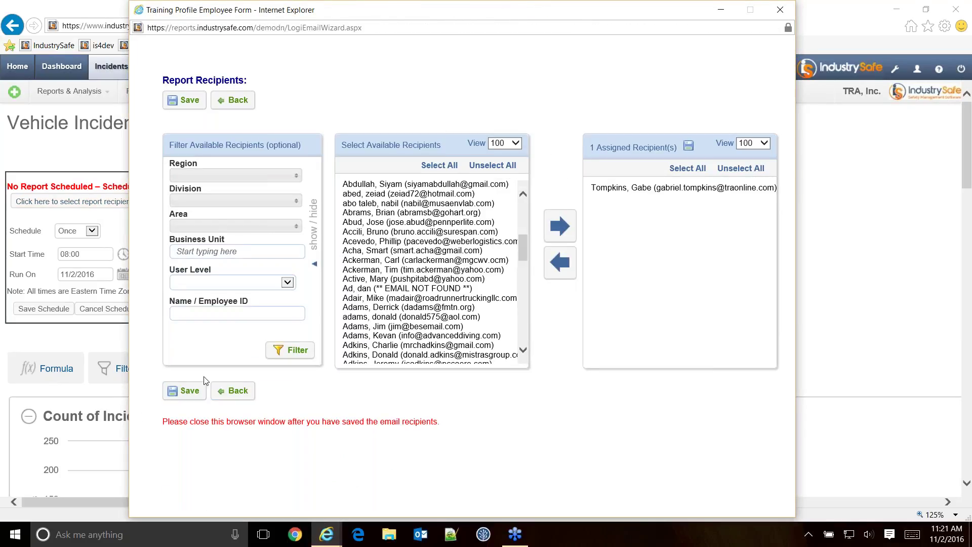
pyautogui.click(233, 392)
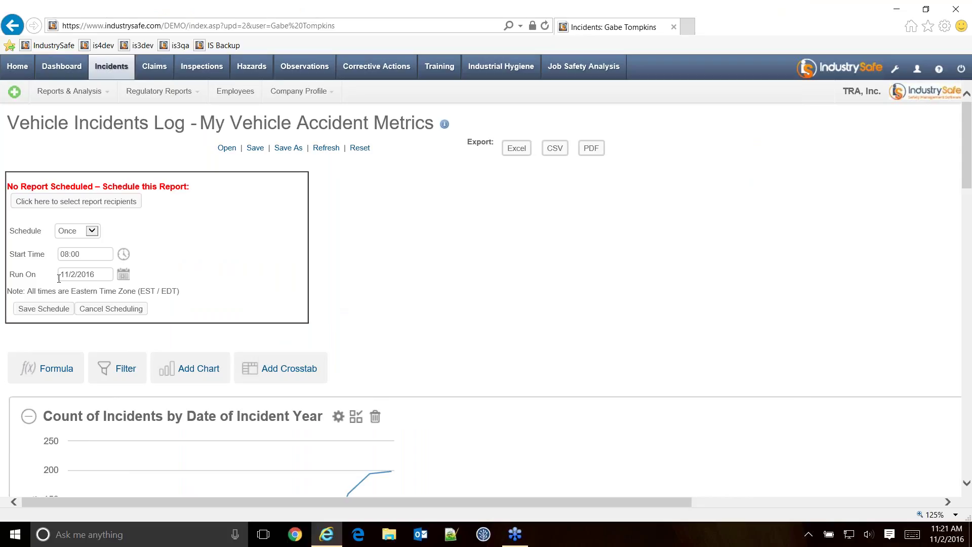
# Select the already assigned recipient and save the recipient list.
pyautogui.click(81, 229)
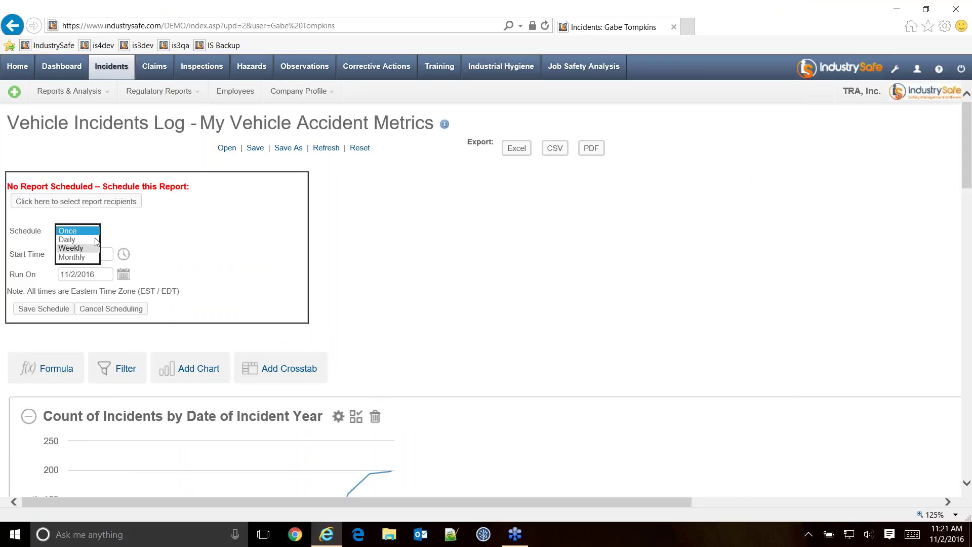
pyautogui.click(107, 202)
pyautogui.click(107, 201)
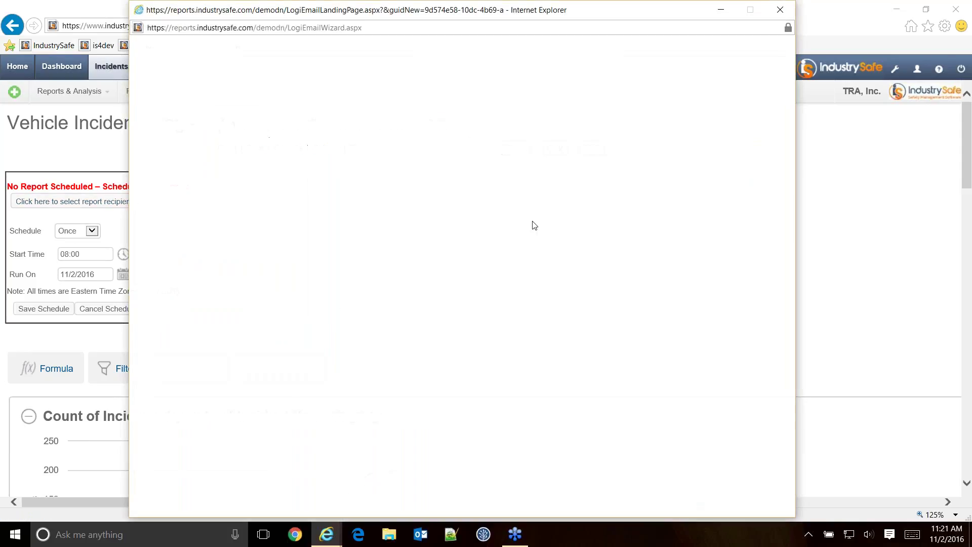
pyautogui.click(626, 188)
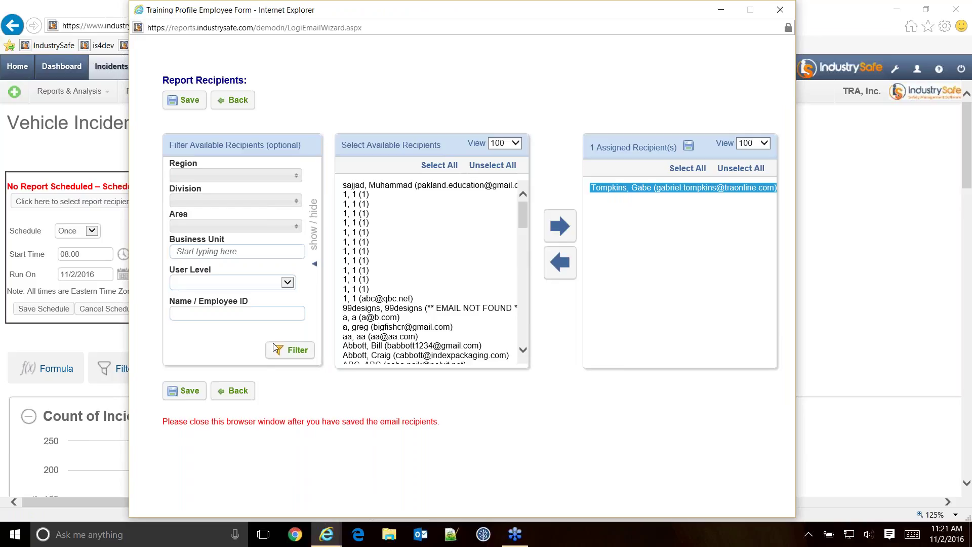
pyautogui.click(183, 392)
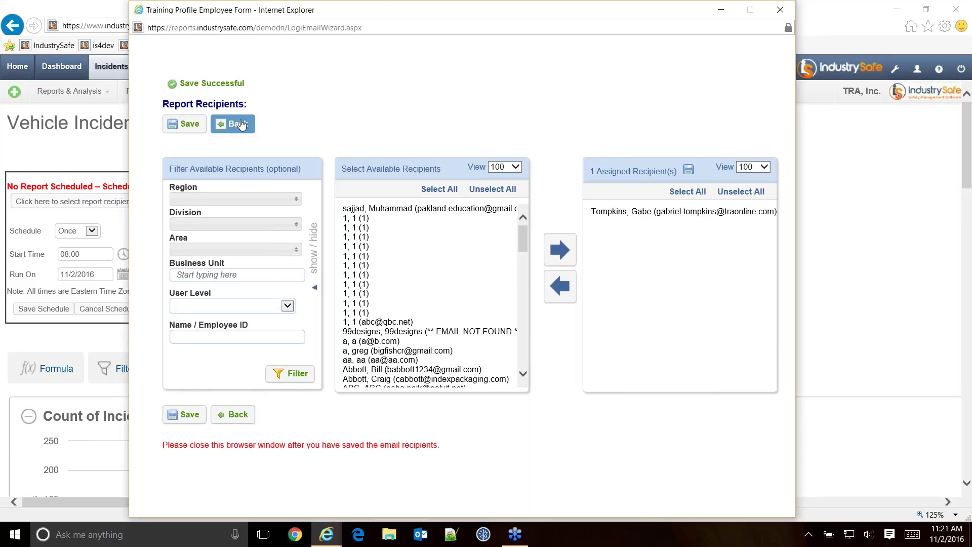
pyautogui.click(232, 123)
pyautogui.click(87, 233)
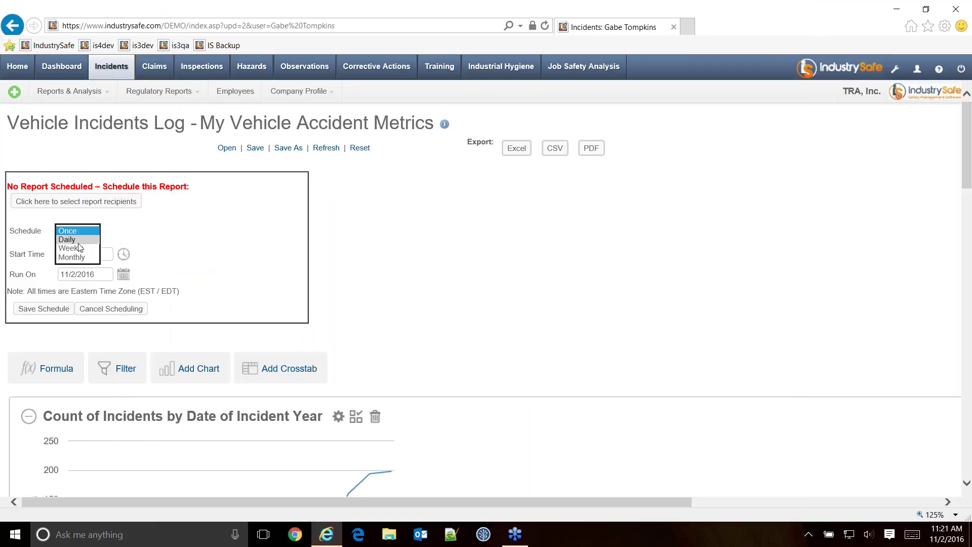
# Try Weekly and Monthly frequencies, then set the schedule back to Once.
pyautogui.click(78, 248)
pyautogui.click(78, 236)
pyautogui.click(78, 239)
pyautogui.click(77, 231)
pyautogui.click(73, 238)
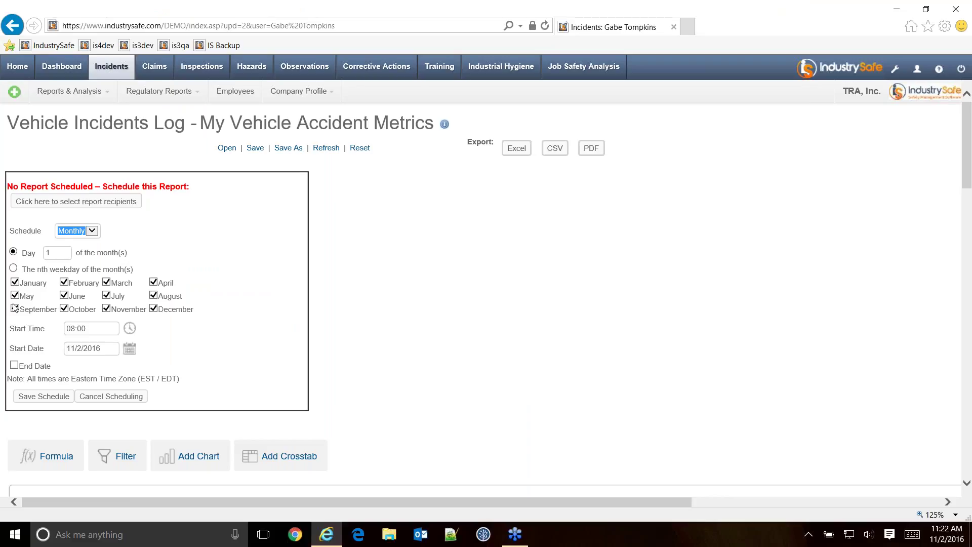
pyautogui.click(73, 231)
pyautogui.click(78, 223)
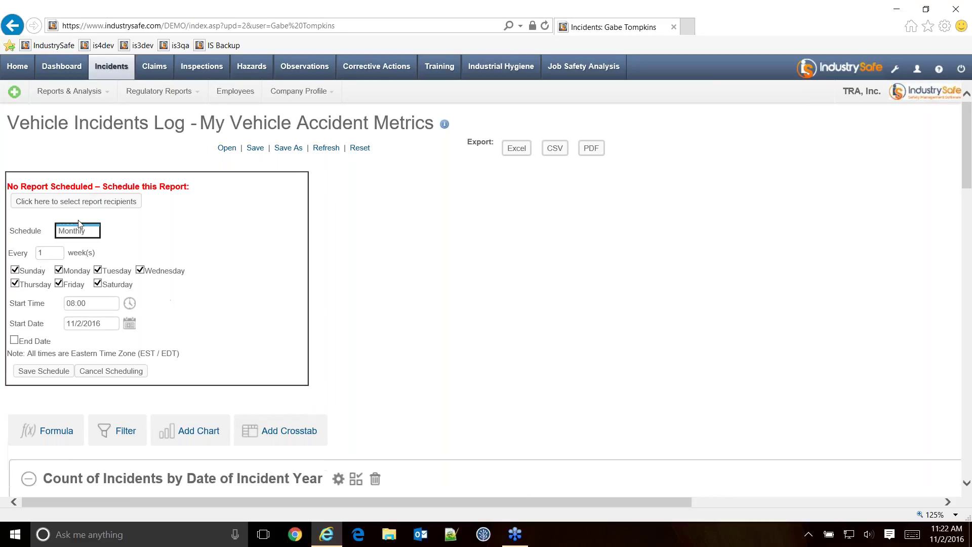
pyautogui.click(78, 233)
pyautogui.click(69, 213)
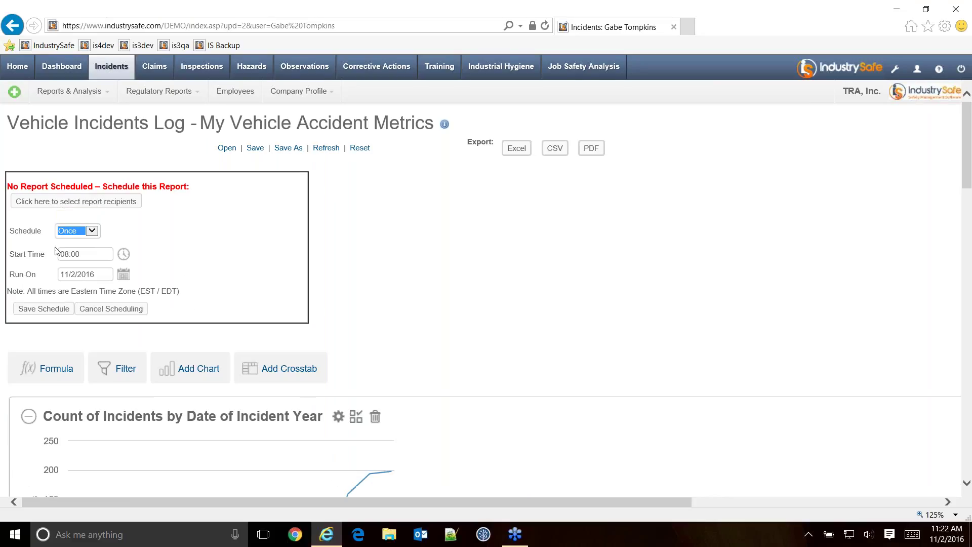
# Change the start time to 11:30 and save the schedule.
pyautogui.click(69, 254)
pyautogui.write('11:30')
pyautogui.click(50, 310)
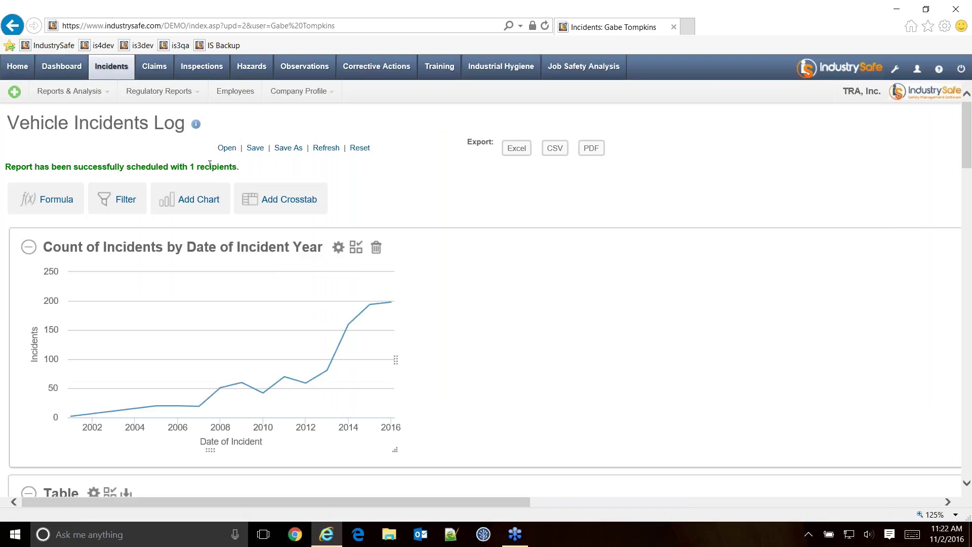
pyautogui.scroll(-5, 684, 204)
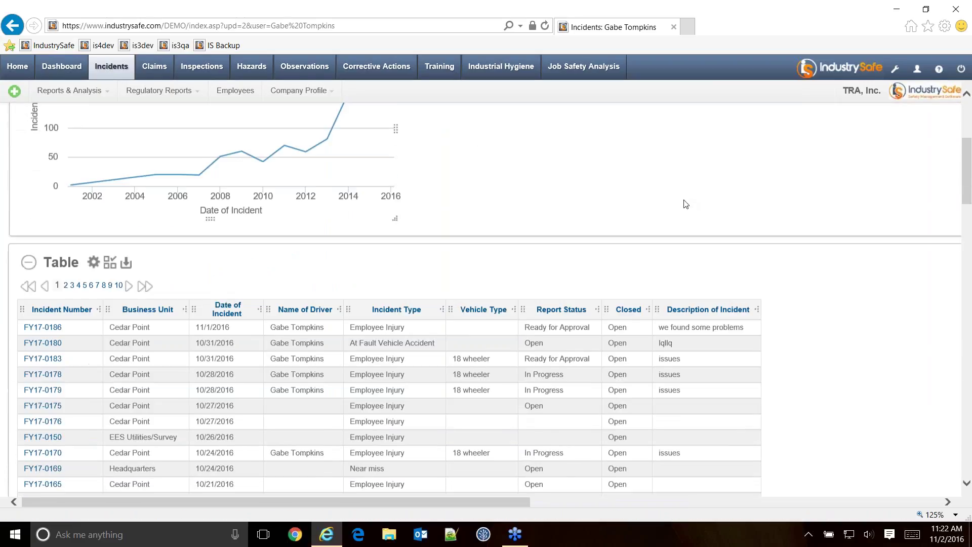
pyautogui.scroll(5, 684, 205)
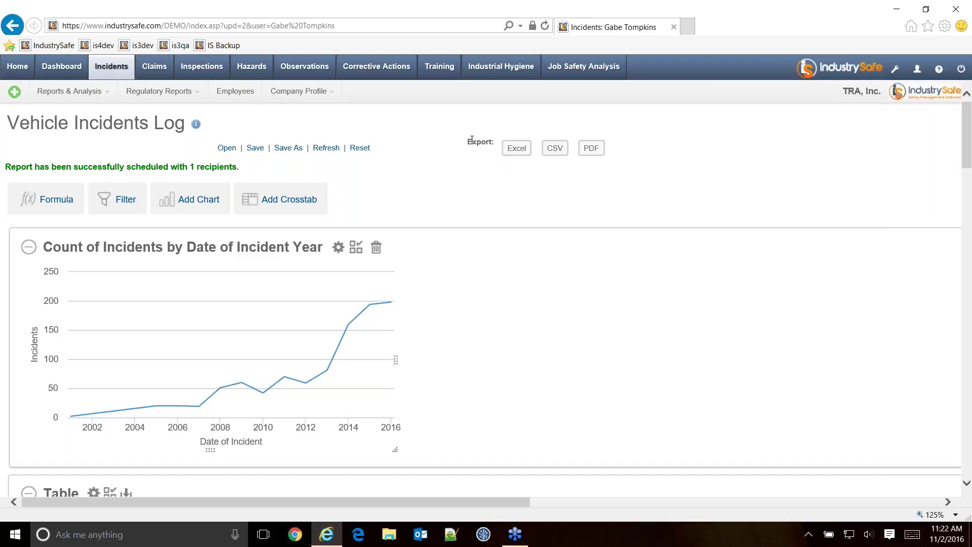
pyautogui.click(513, 150)
# Open Latest Release Notes from the wrench resource center and scroll through the Fall 2016 notes.
pyautogui.click(897, 74)
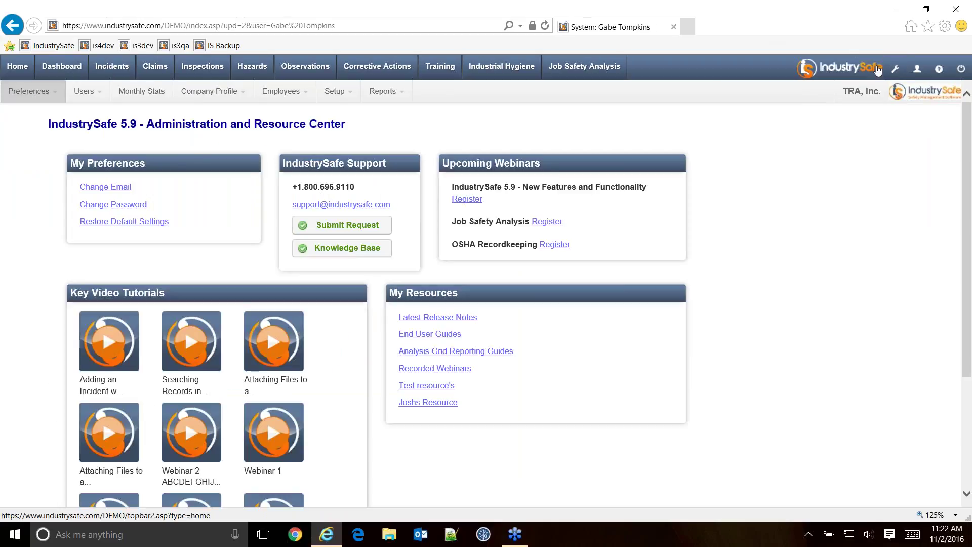
pyautogui.click(423, 318)
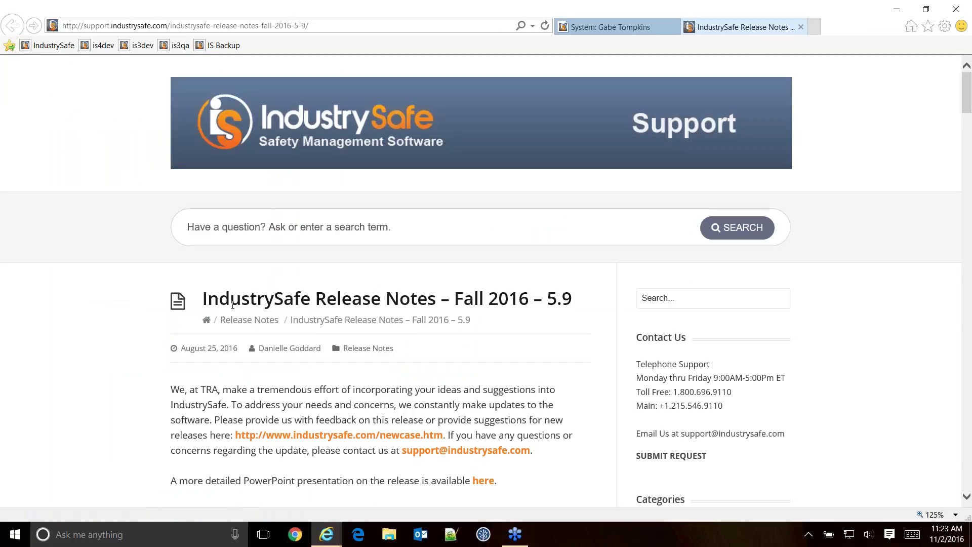
pyautogui.scroll(-5, 419, 364)
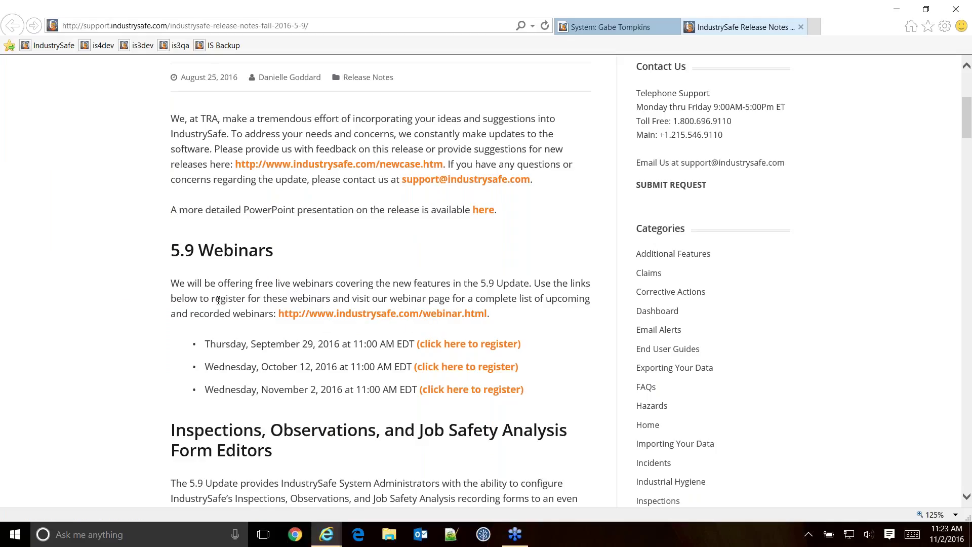
pyautogui.scroll(-3, 141, 306)
pyautogui.scroll(-8, 143, 235)
pyautogui.scroll(-8, 135, 235)
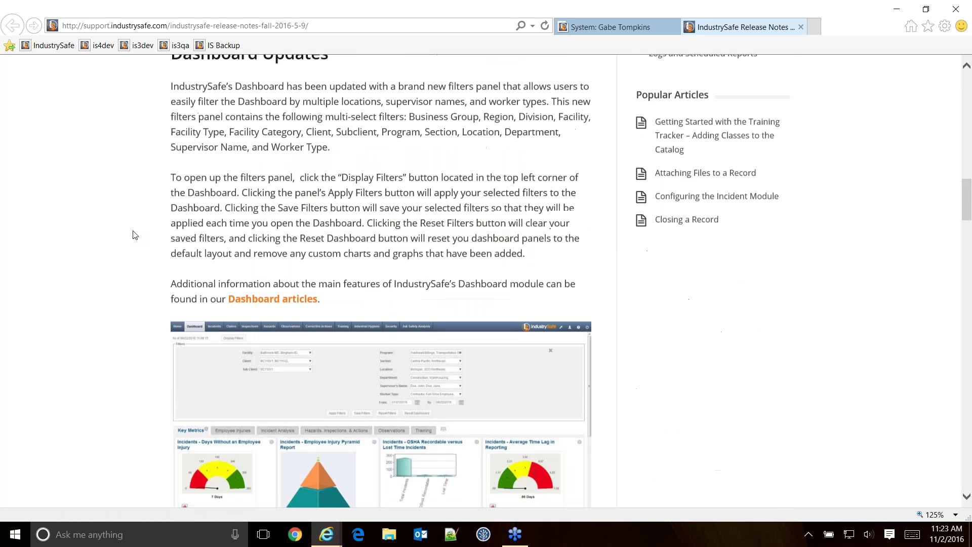
pyautogui.scroll(12, 140, 232)
pyautogui.scroll(7, 141, 230)
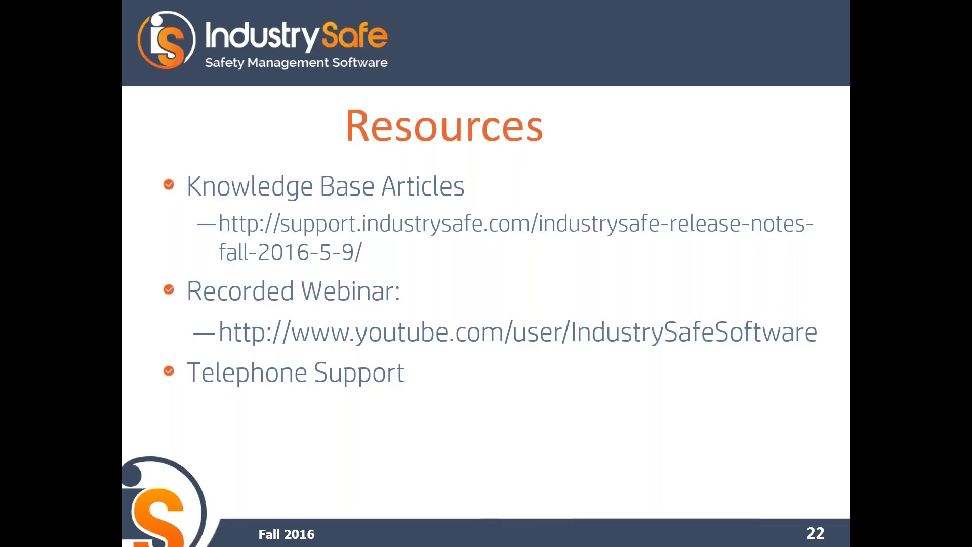
pyautogui.press('Escape')
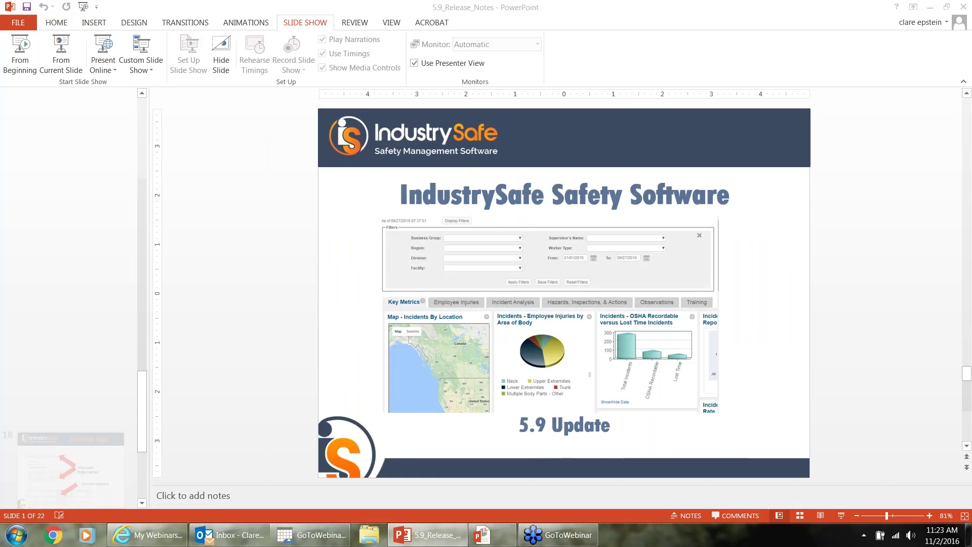
# Load industrysafe.com in the Internet Explorer window.
pyautogui.click(147, 534)
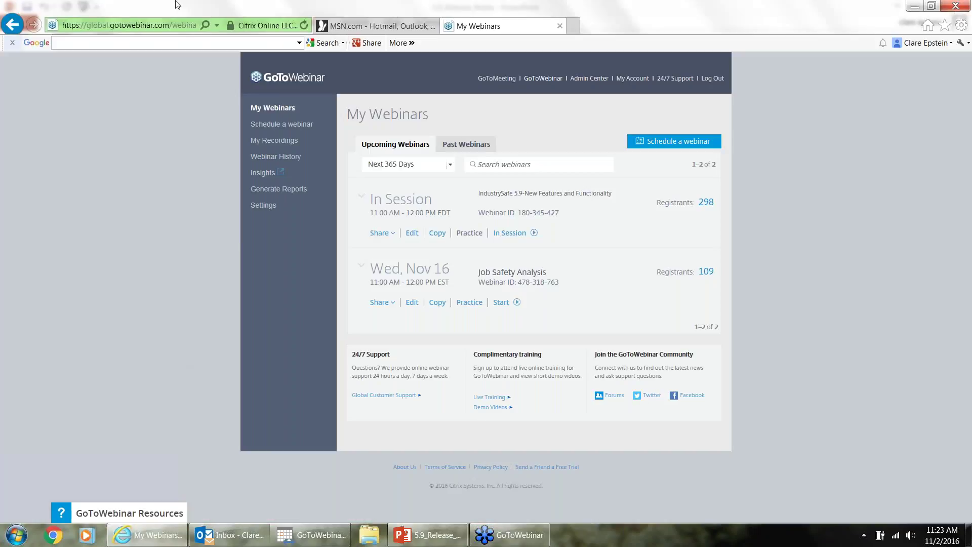
pyautogui.click(130, 25)
pyautogui.write('industrysafe.com')
pyautogui.press('Return')
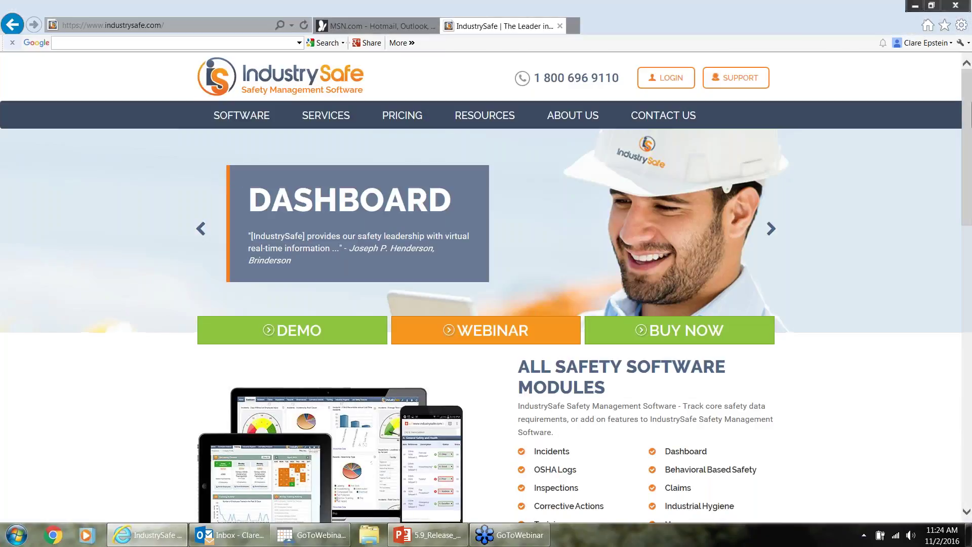
pyautogui.click(966, 512)
# Scroll the home page down to the webinars and software updates footer.
pyautogui.click(967, 513)
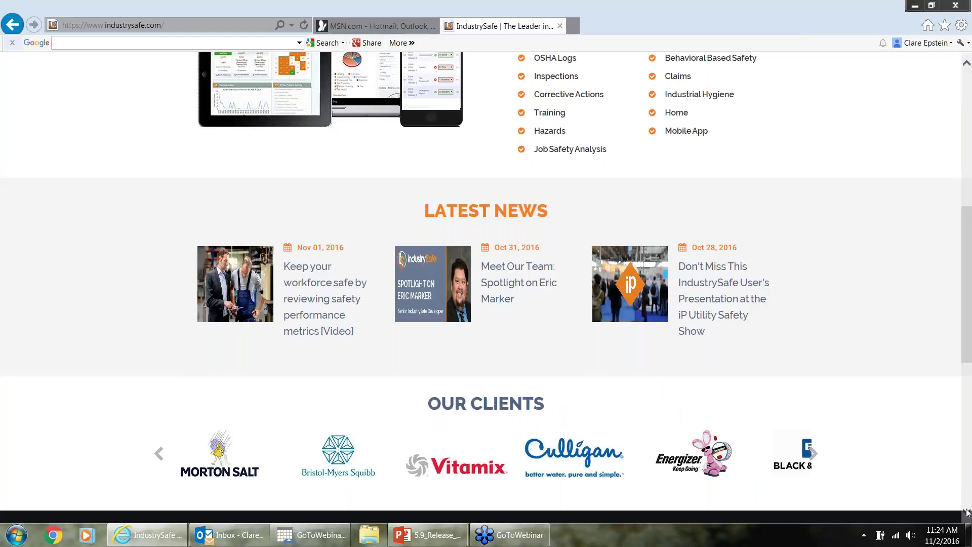
pyautogui.click(966, 512)
pyautogui.scroll(-7, 685, 306)
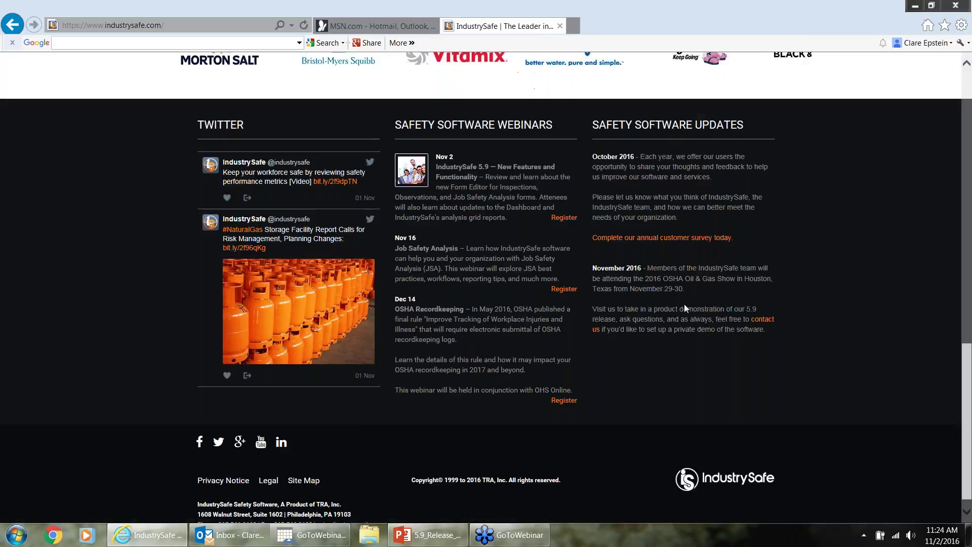